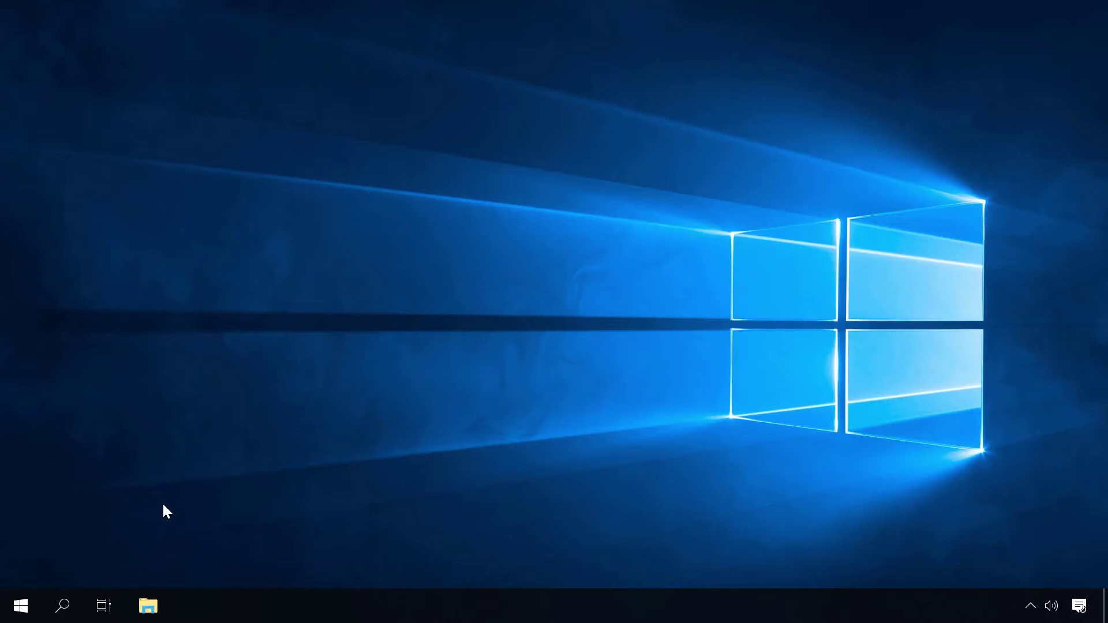
Find cmd in Windows search, run Command Prompt as administrator, and approve the UAC prompt
click(63, 606)
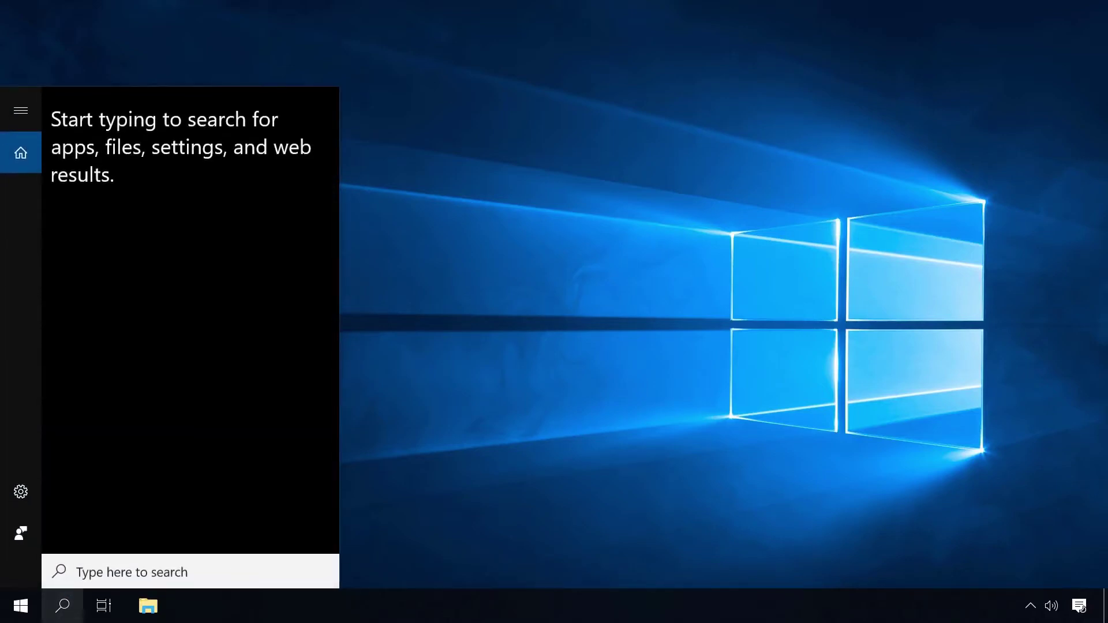
text(cmd)
right_click(202, 192)
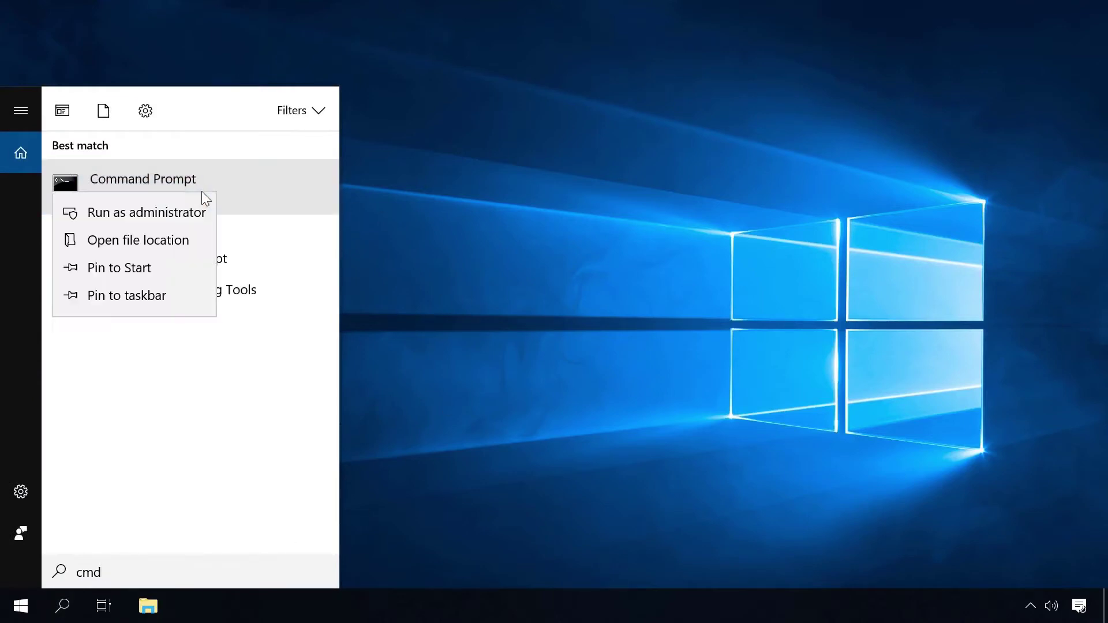
click(145, 215)
click(460, 414)
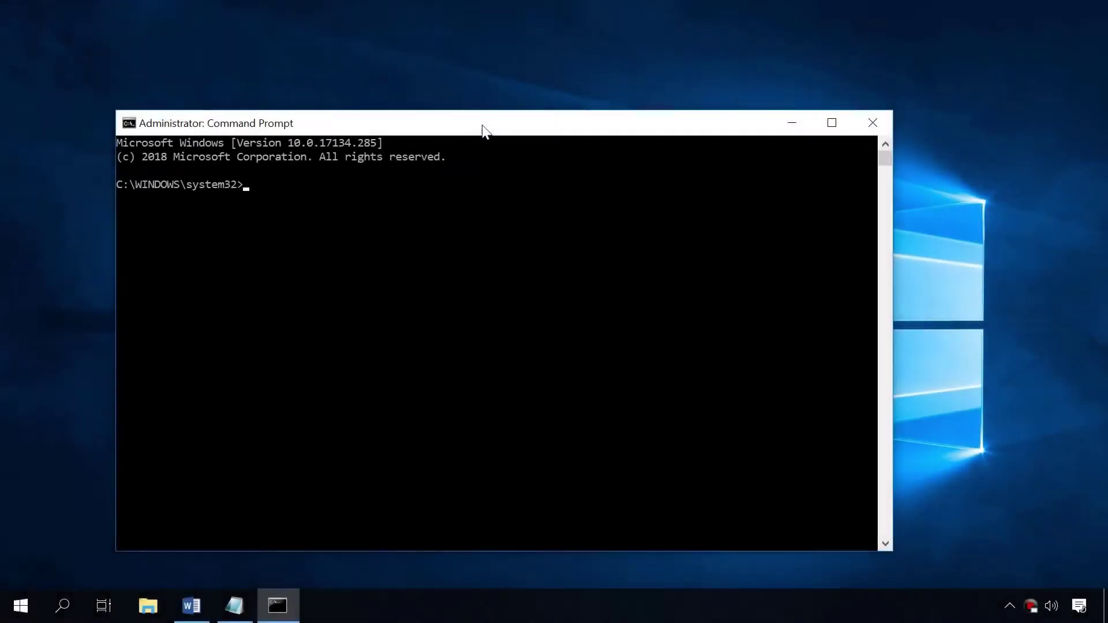
Run netstat -aon |more and page through two more screens of connections and PIDs
text(netstat -aon)
text(|)
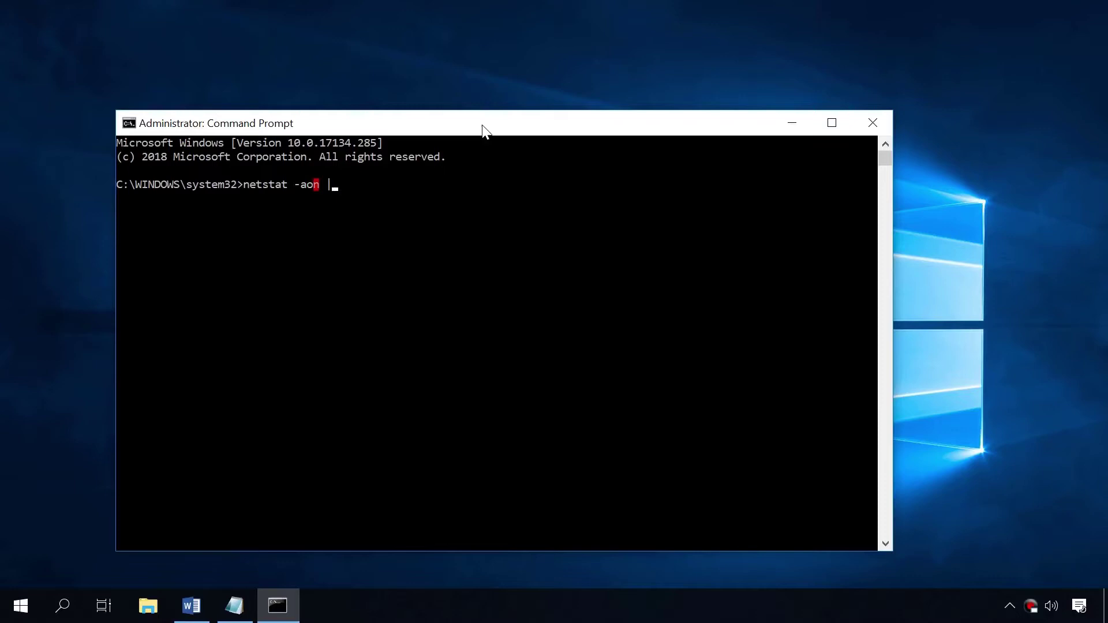
text(more)
key(Return)
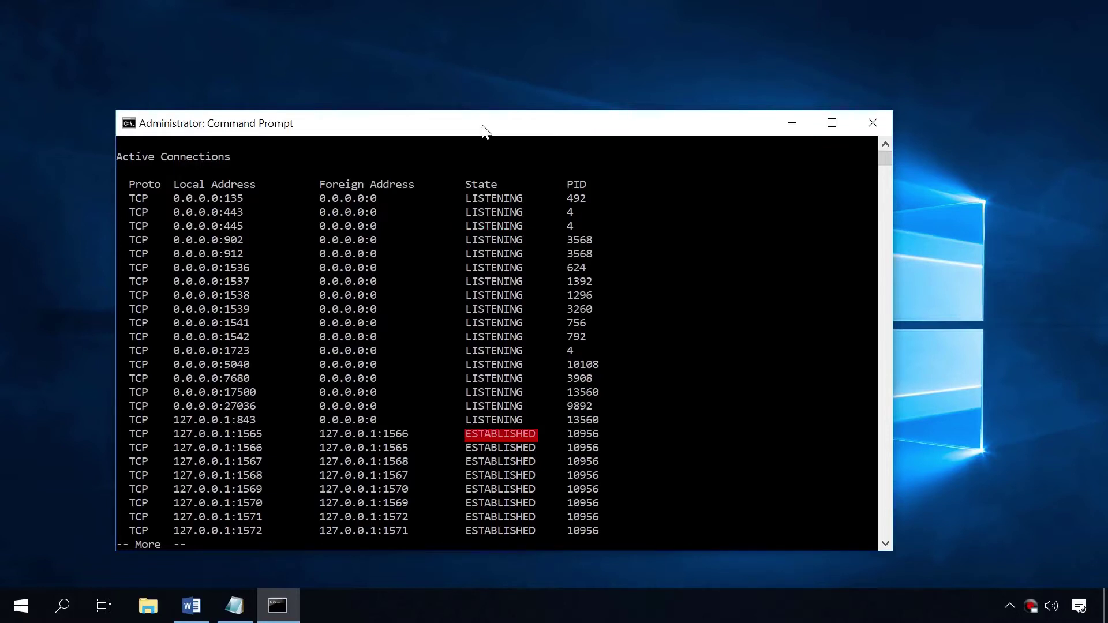
key(space)
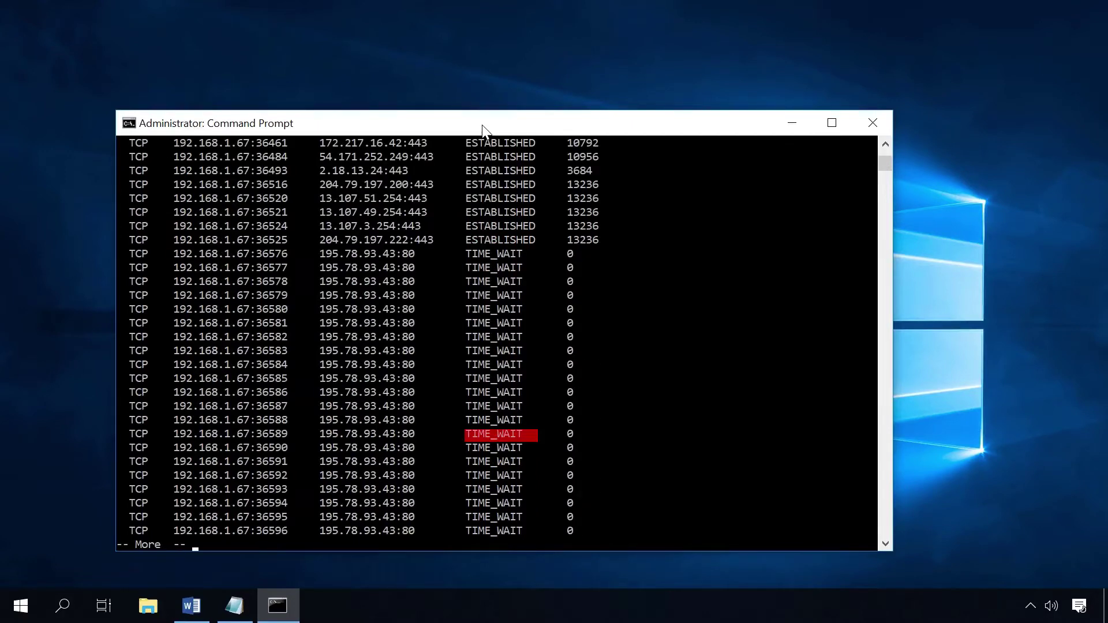
key(space)
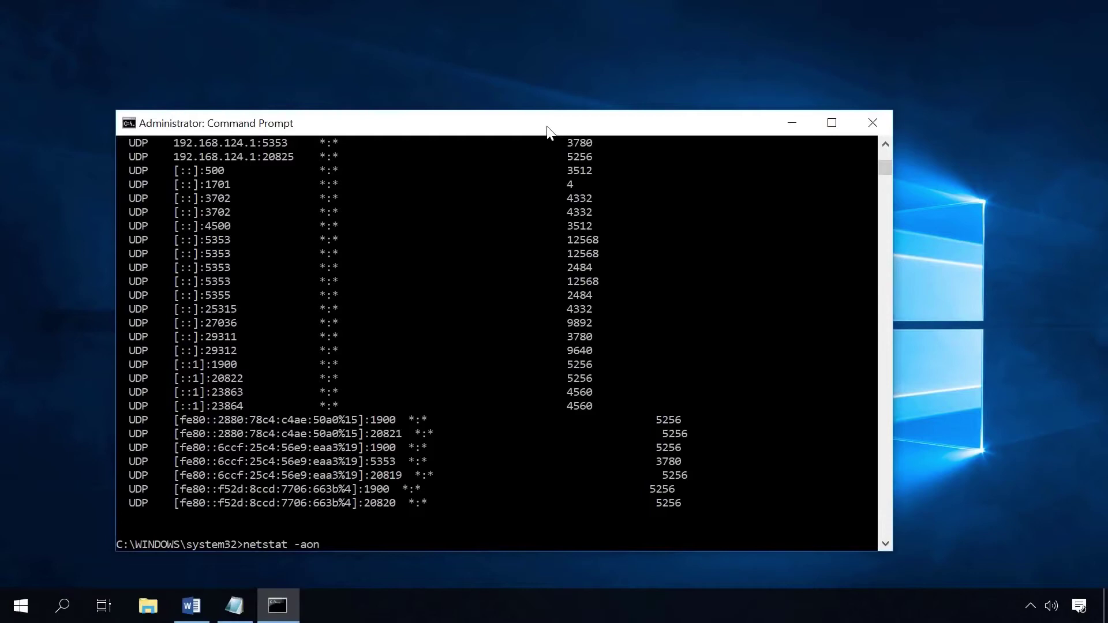
Rerun the listing as netstat -aonb and scroll up through the owning executables
text(b)
key(Return)
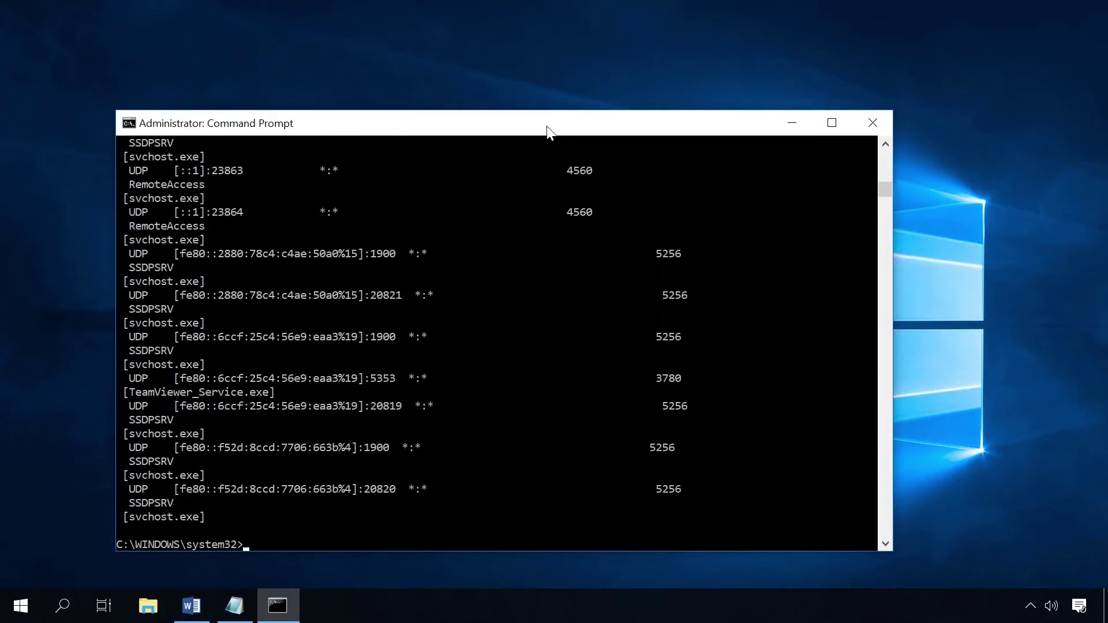
scroll(484, 362, up, 15)
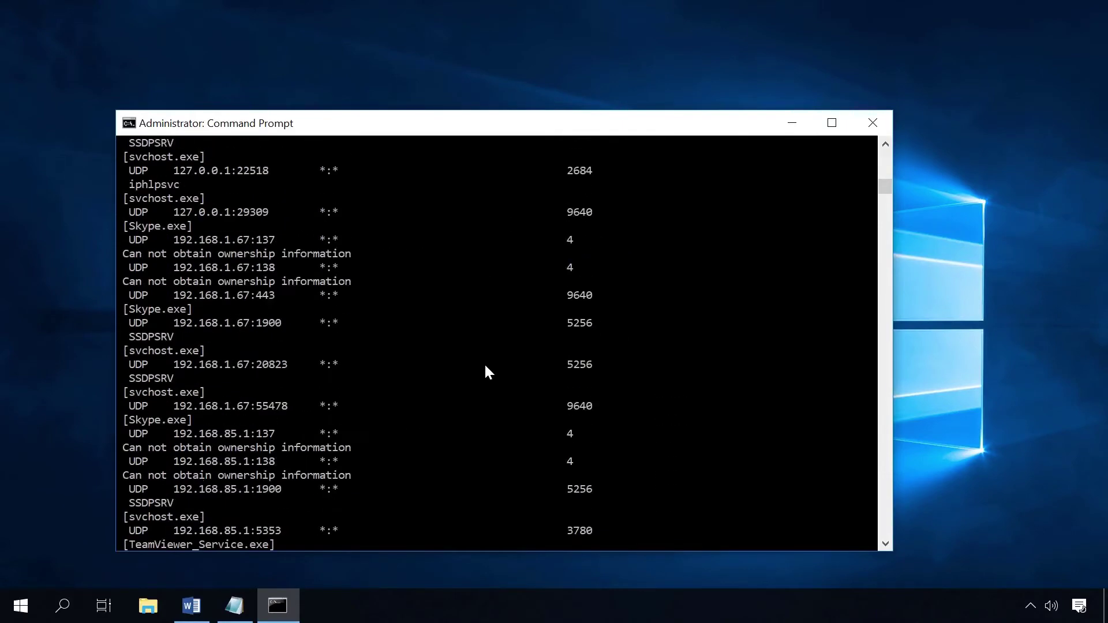
scroll(485, 382, up, 13)
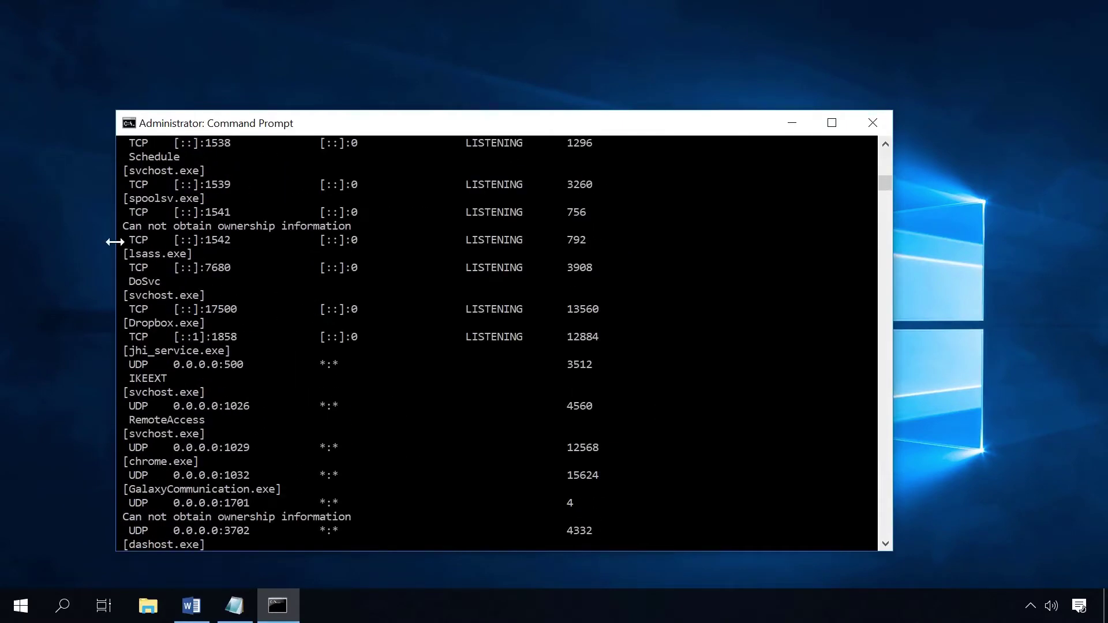
scroll(223, 265, up, 13)
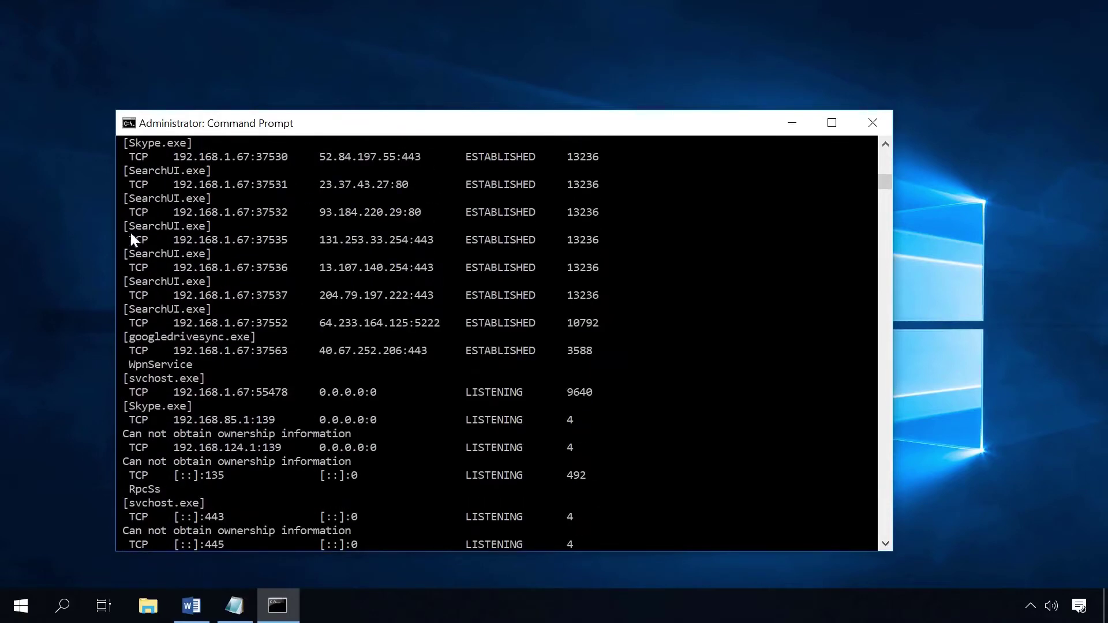
scroll(345, 326, up, 13)
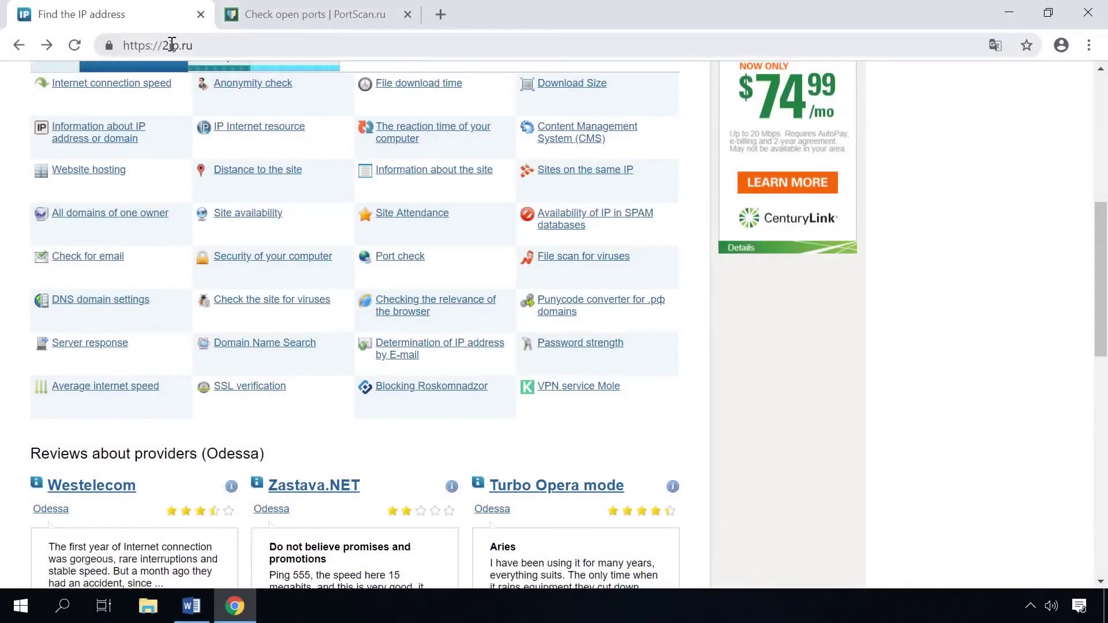
Check port 7000 with 2ip.ru's Port check tool, which reports it closed
key(ctrl+Tab)
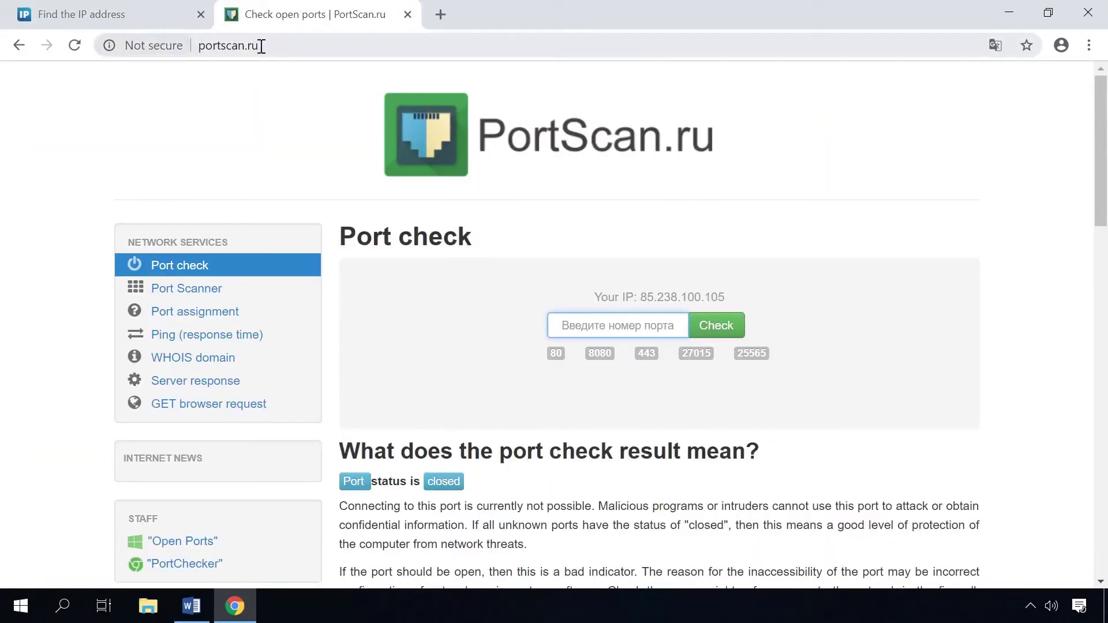
click(149, 22)
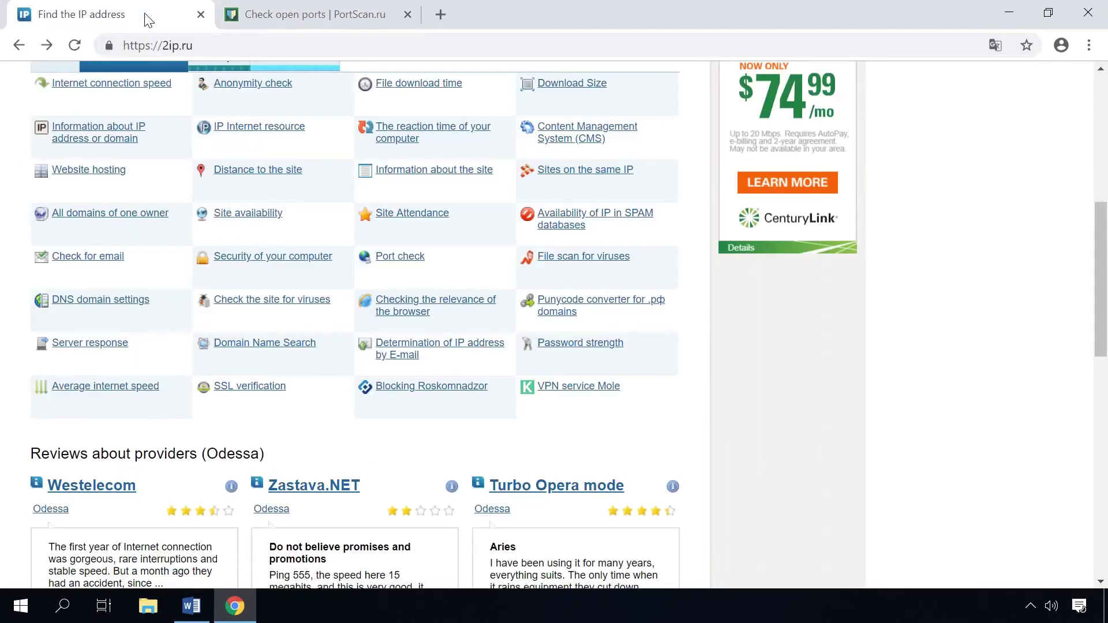
click(406, 265)
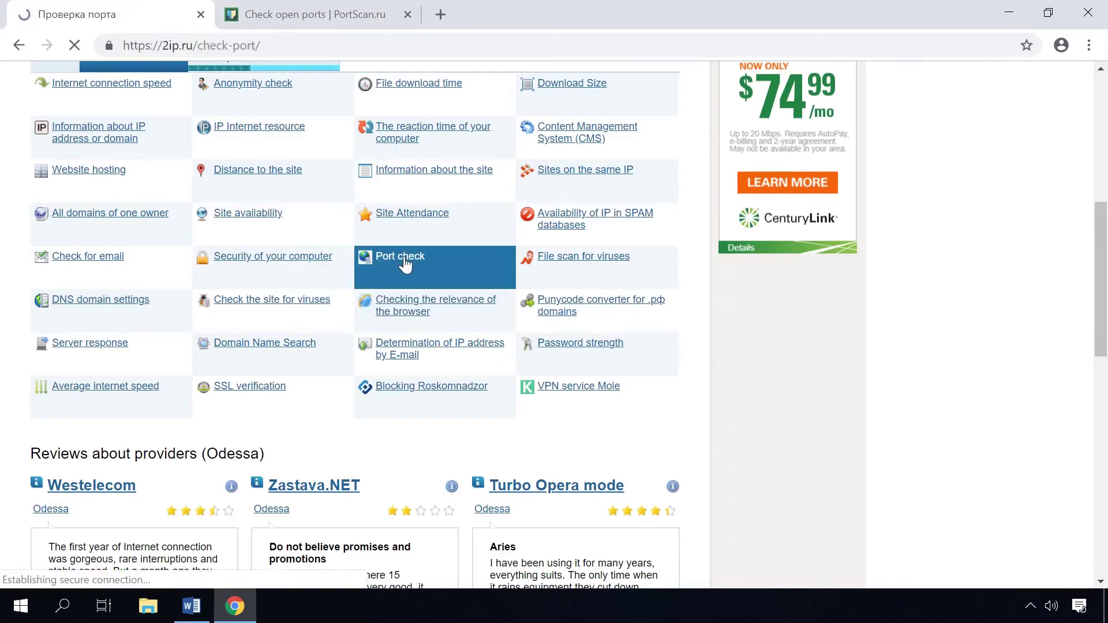
click(393, 400)
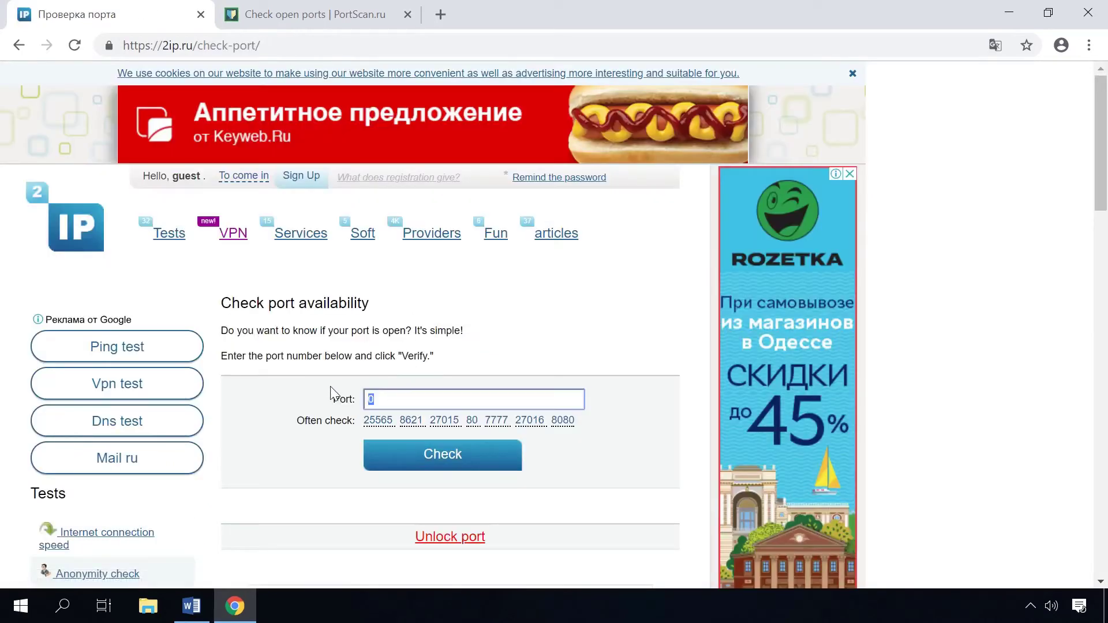
text(7000)
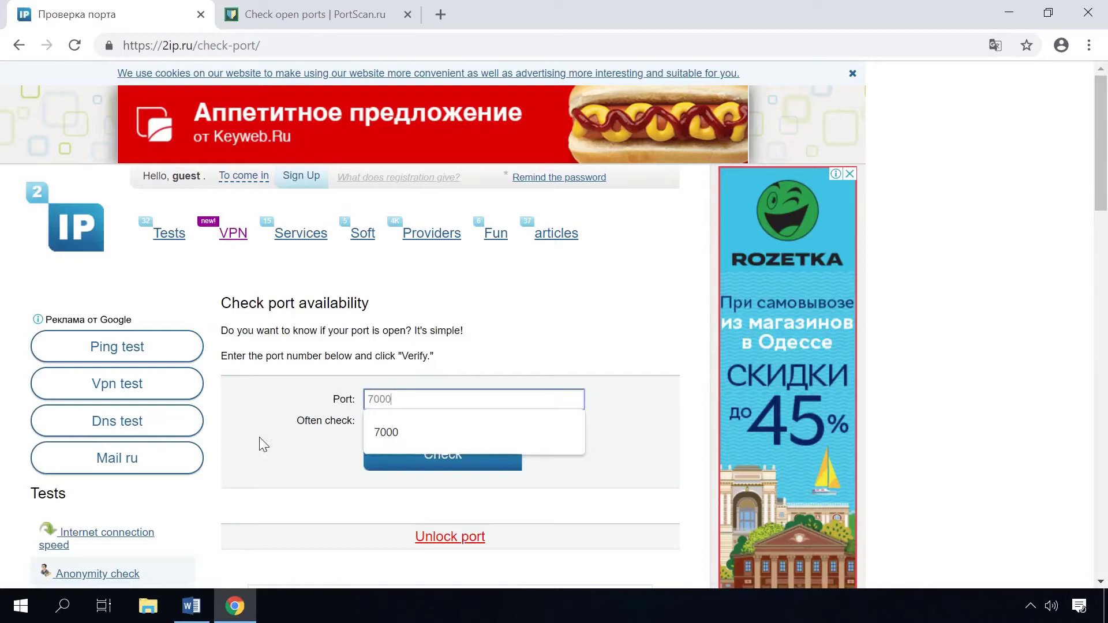
click(315, 466)
click(453, 456)
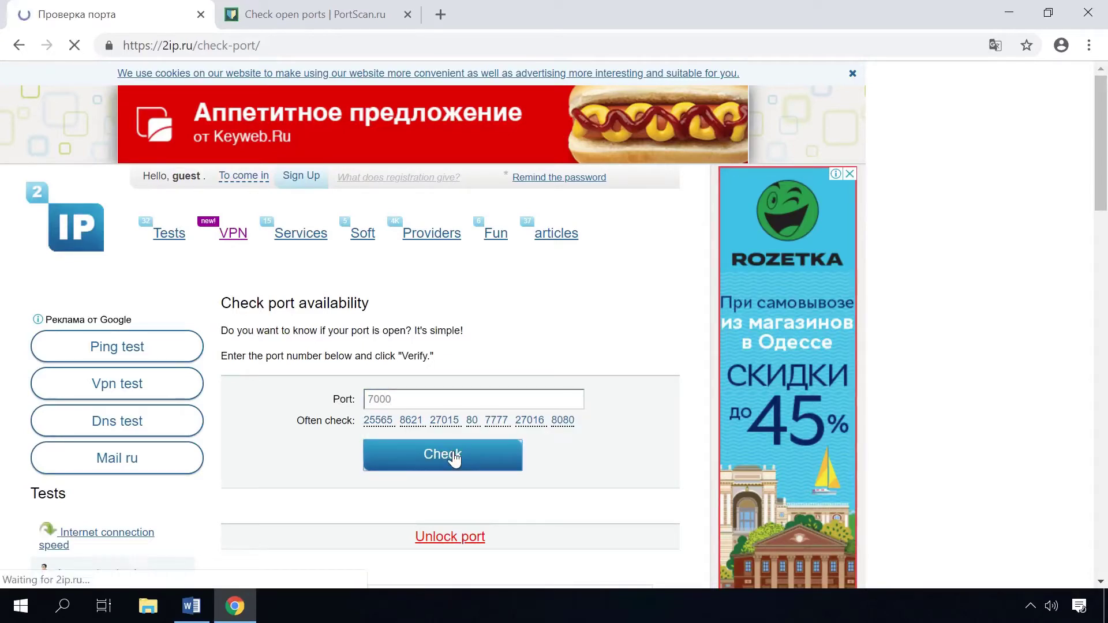
scroll(453, 457, down, 5)
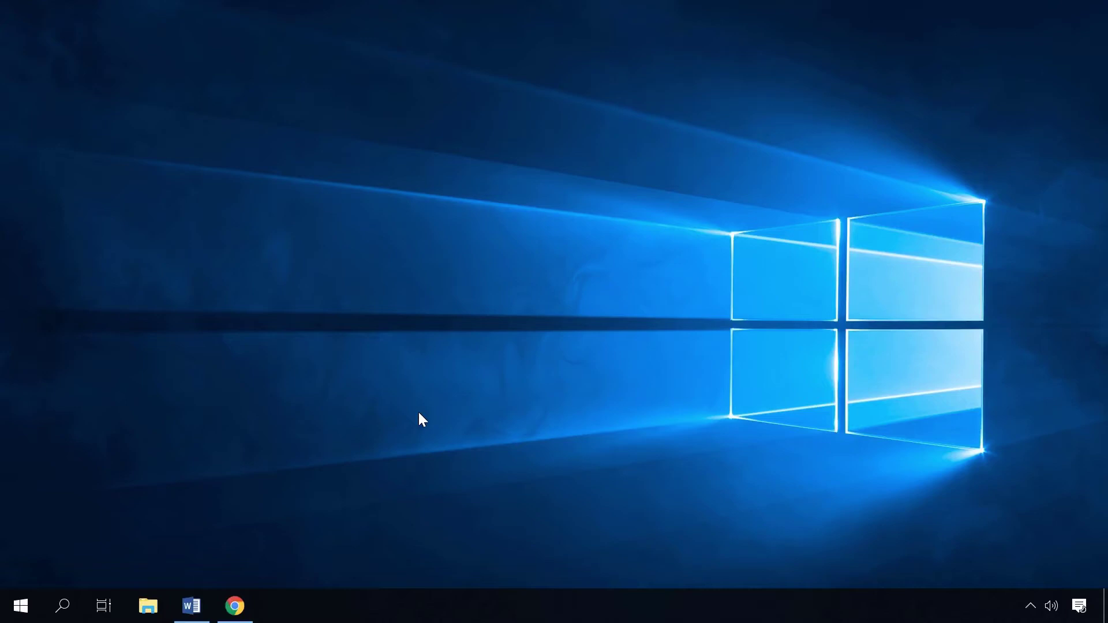
Reach Windows Defender Firewall through Control Panel, then again via Win+R firewall.cpl
click(53, 610)
text(con)
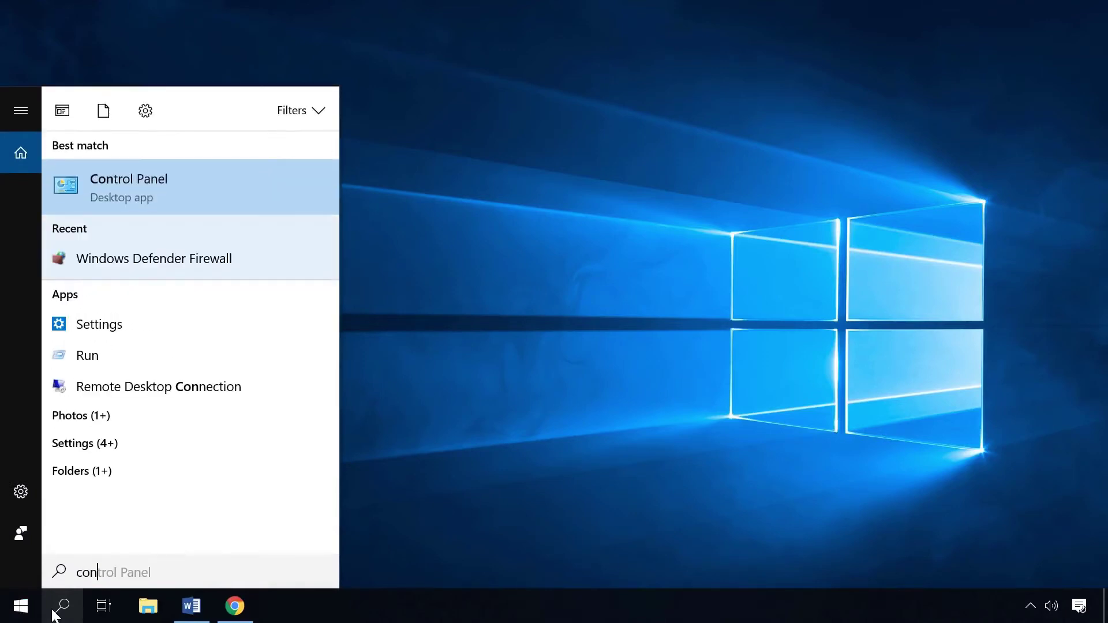
click(194, 190)
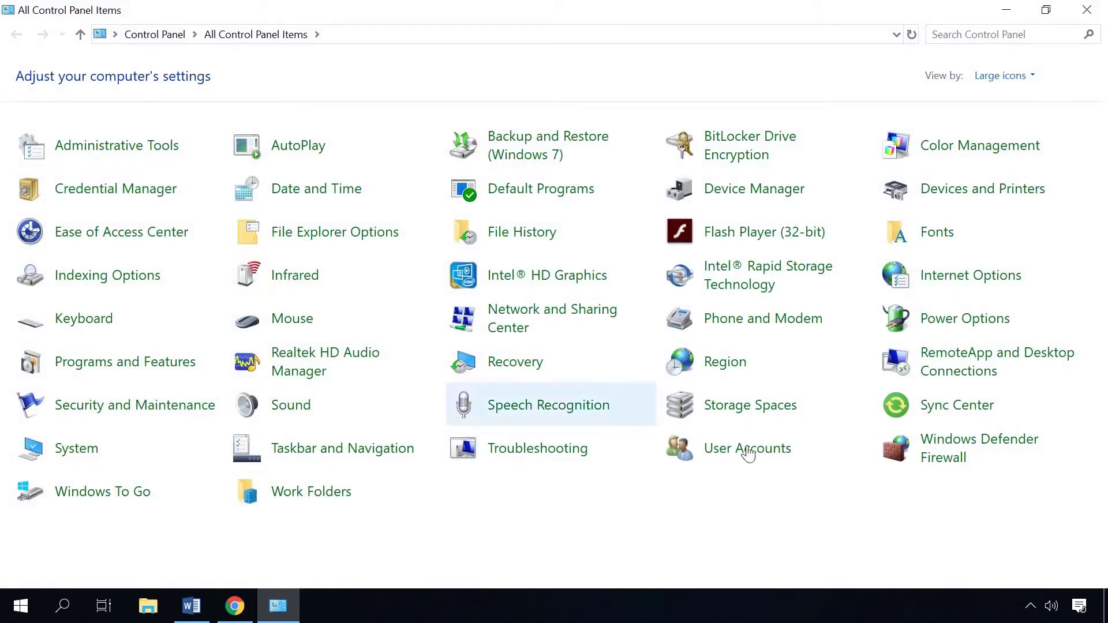
click(953, 443)
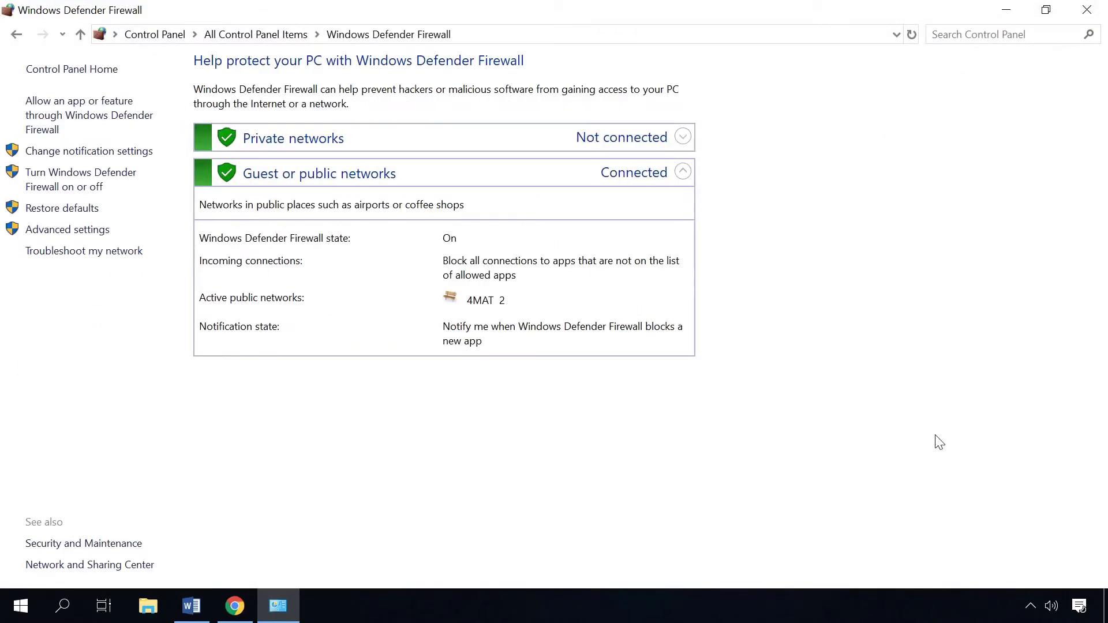
click(84, 229)
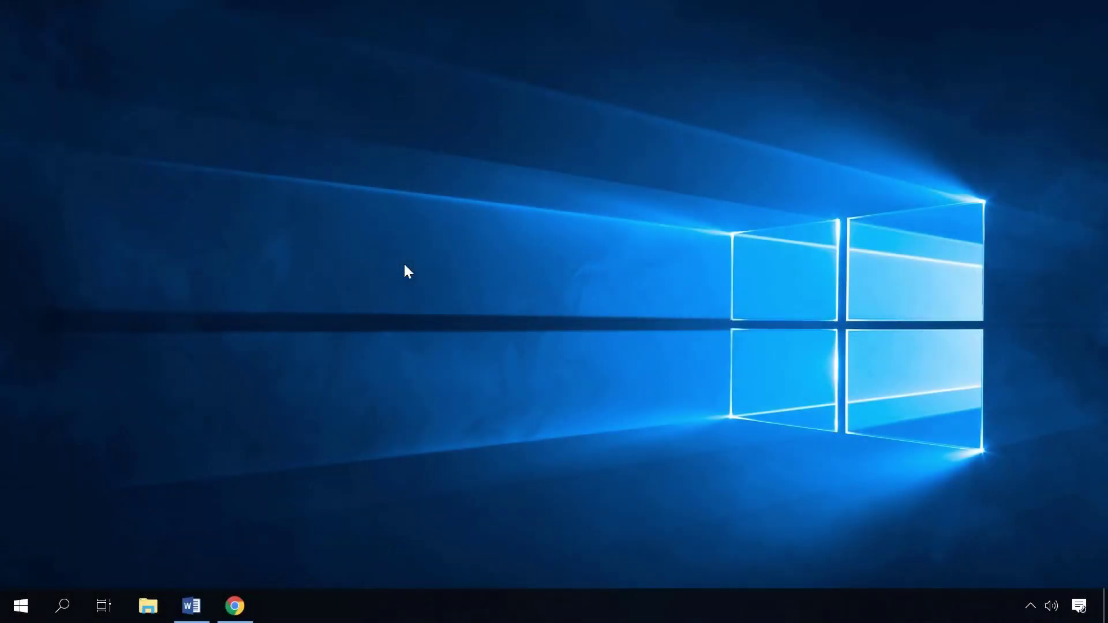
key(super+r)
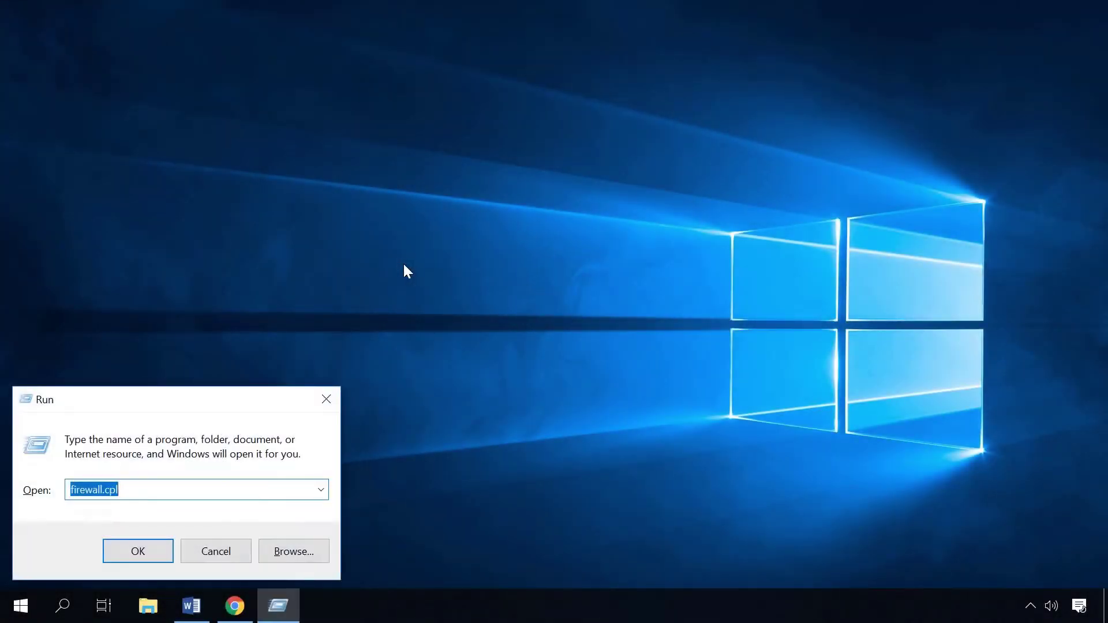
click(136, 551)
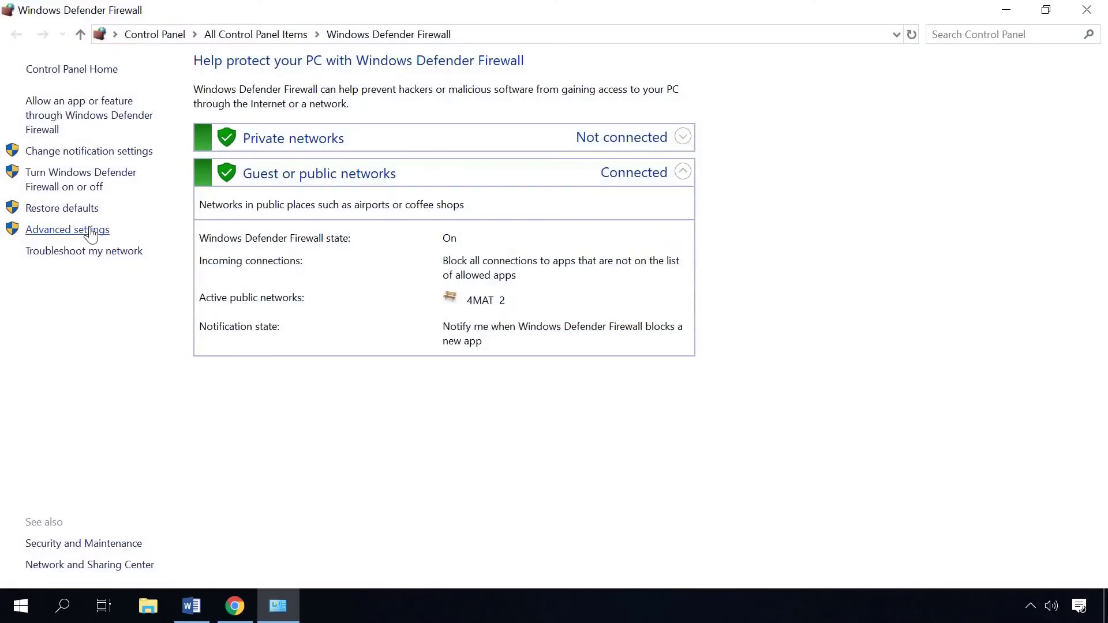
In Advanced Security's Inbound Rules, add port rule '7000' allowing TCP 7000 on all profiles
click(91, 230)
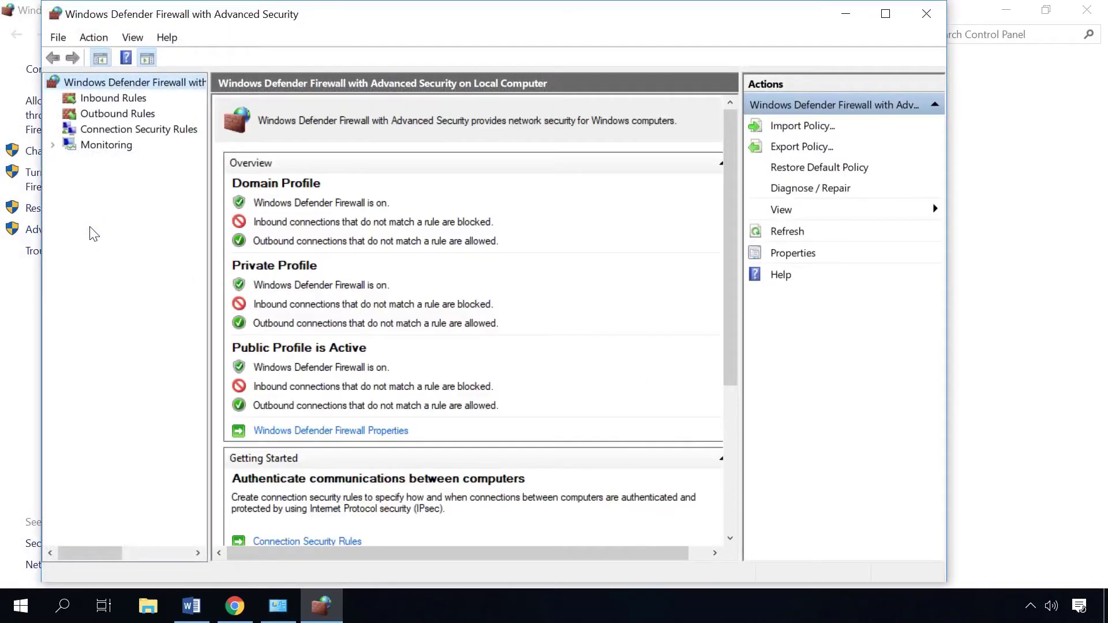
click(119, 98)
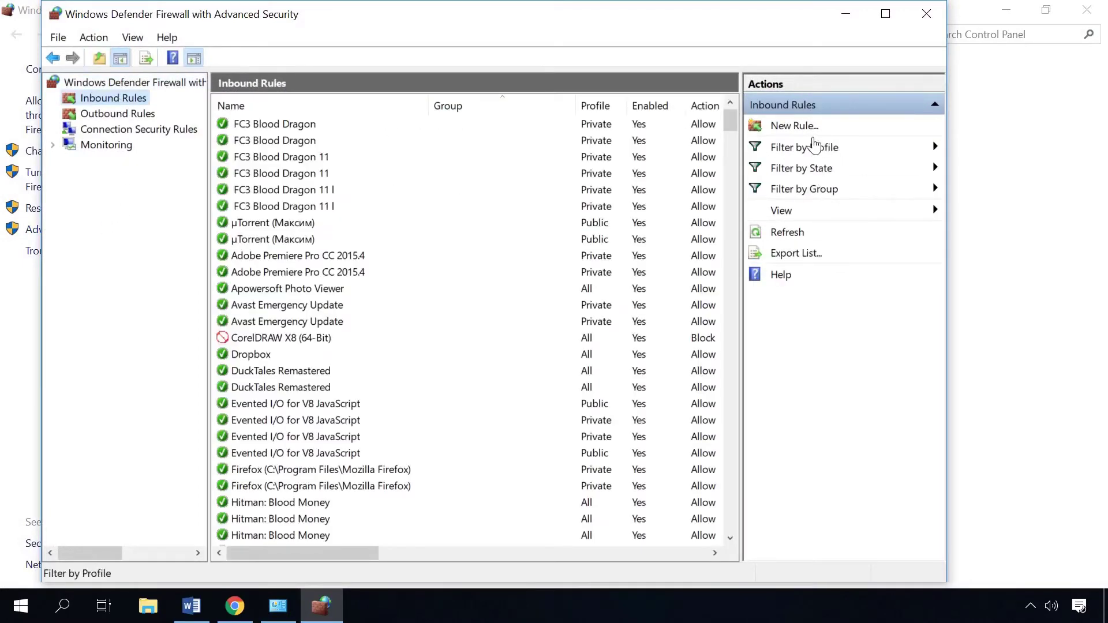
click(796, 127)
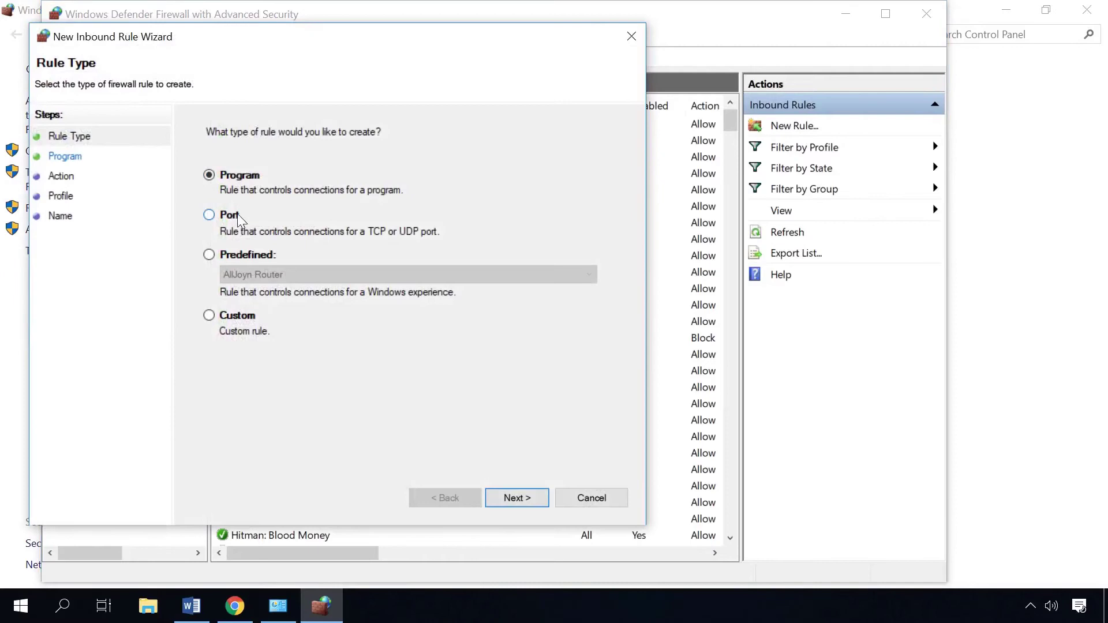
click(227, 216)
click(516, 499)
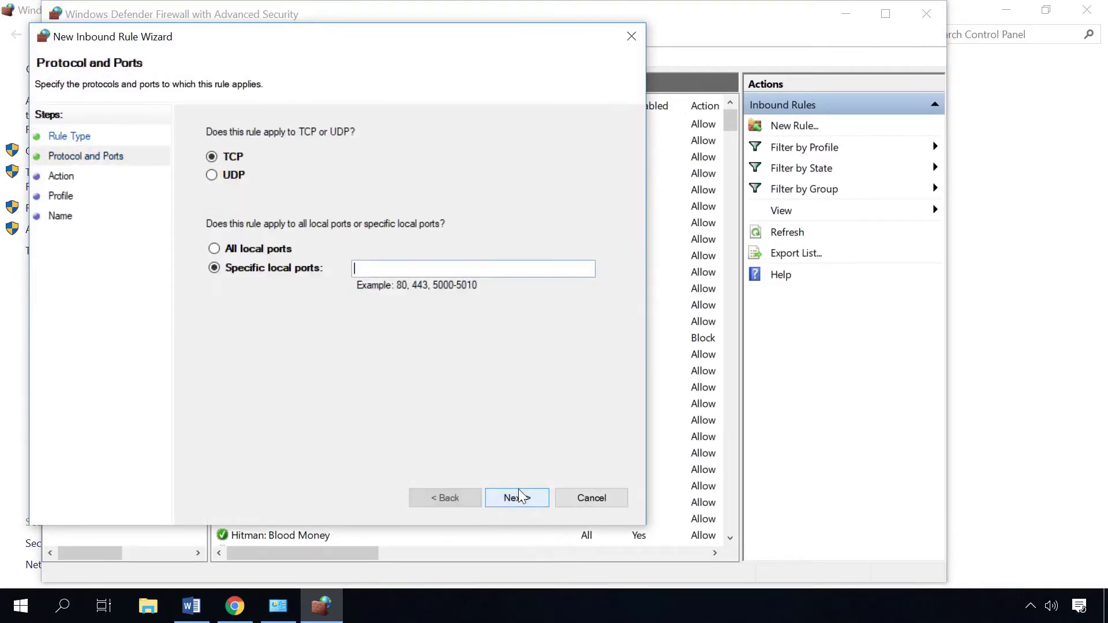
text(7000)
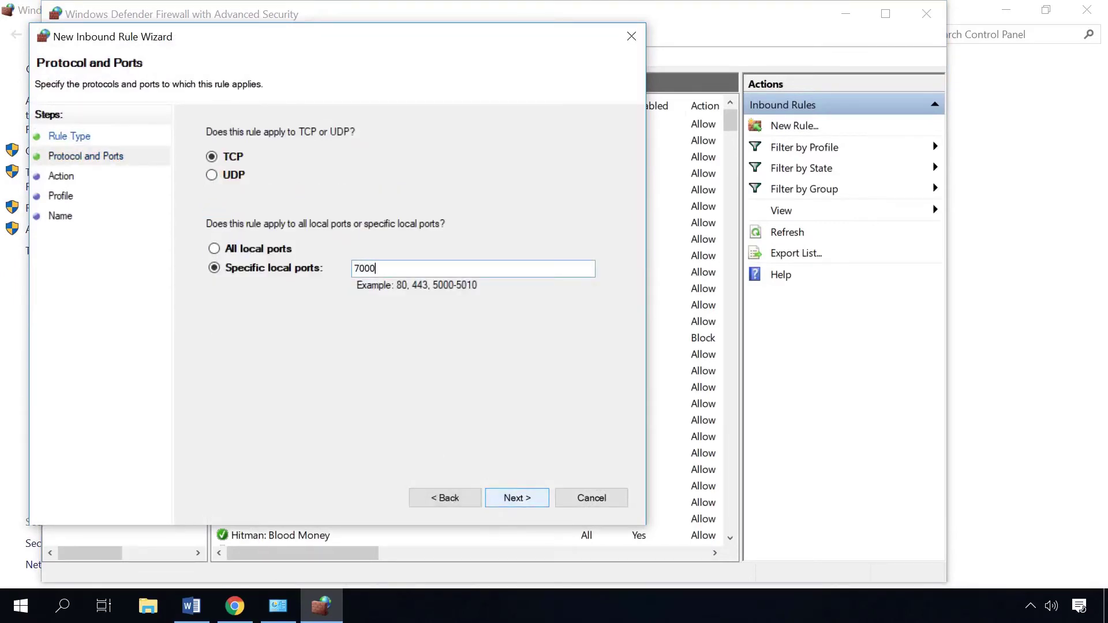
click(518, 497)
click(518, 498)
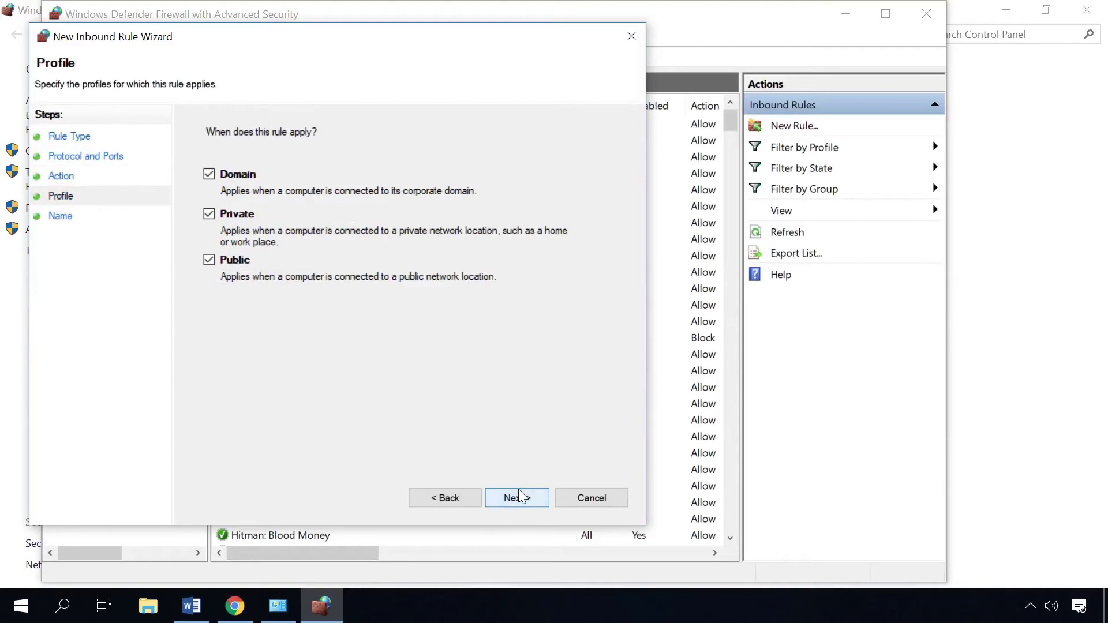
click(518, 497)
text(7000)
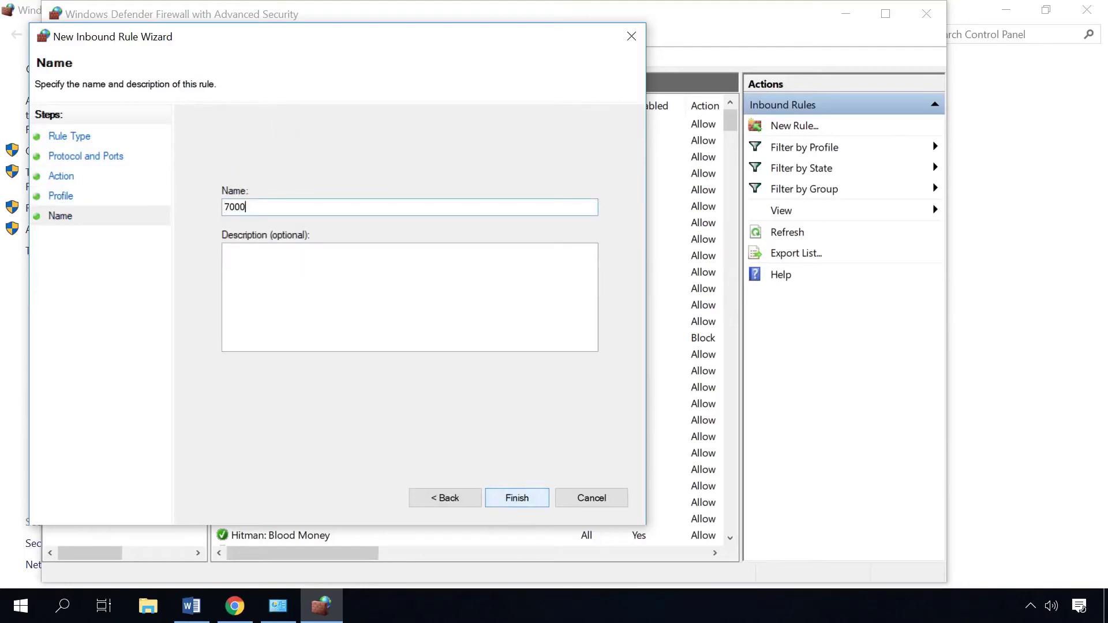
click(518, 498)
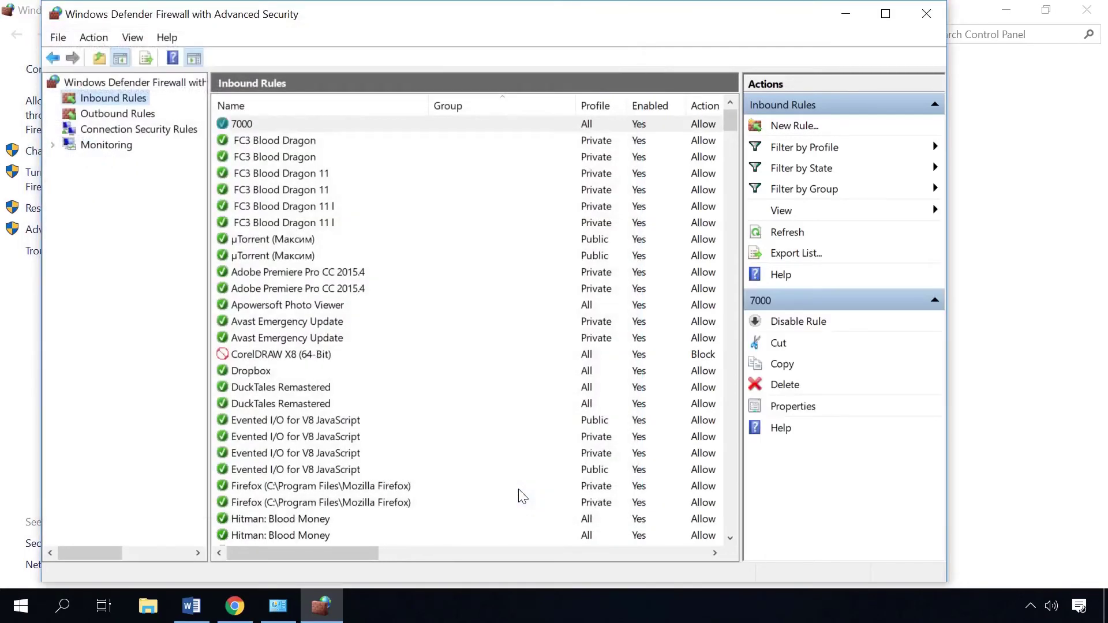
Abandon a new UDP port rule, then delete inbound rule 7000 and confirm
click(785, 125)
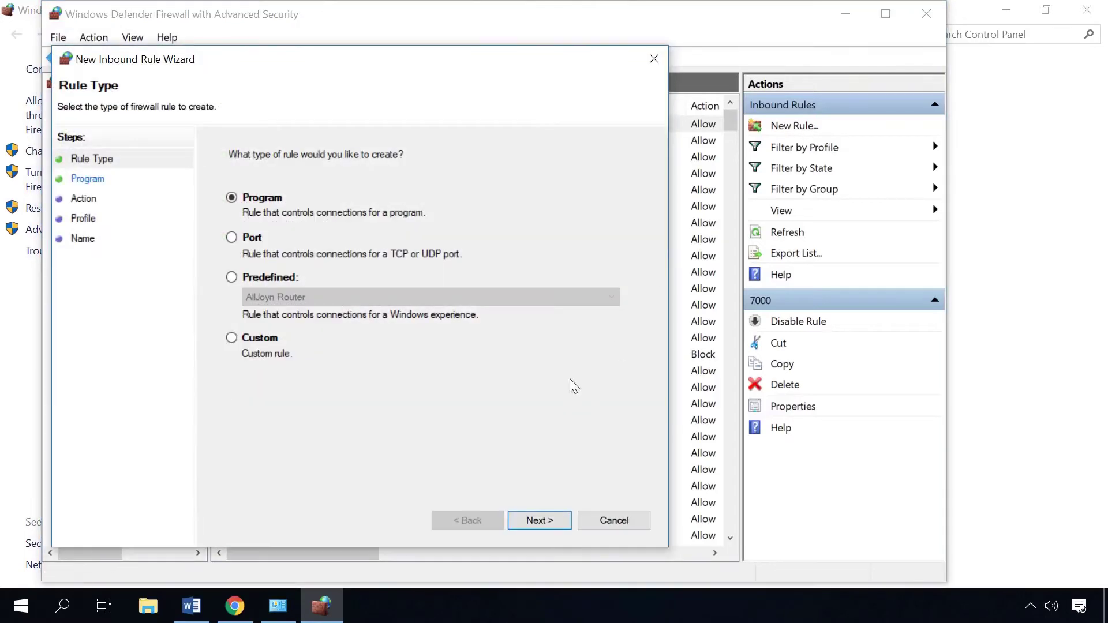
click(251, 241)
click(538, 523)
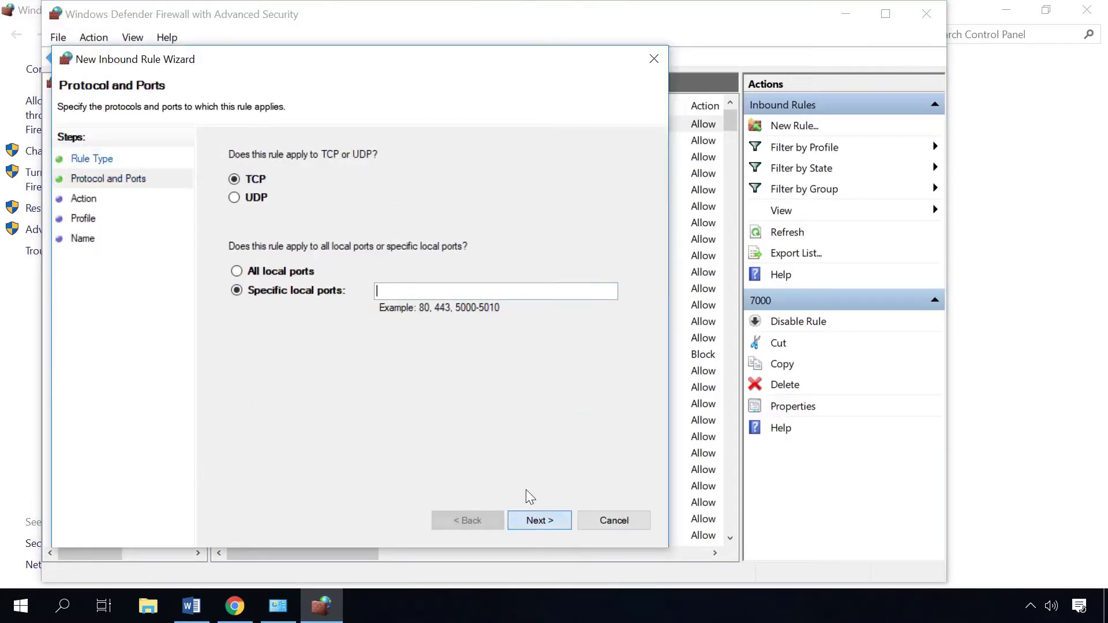
click(251, 201)
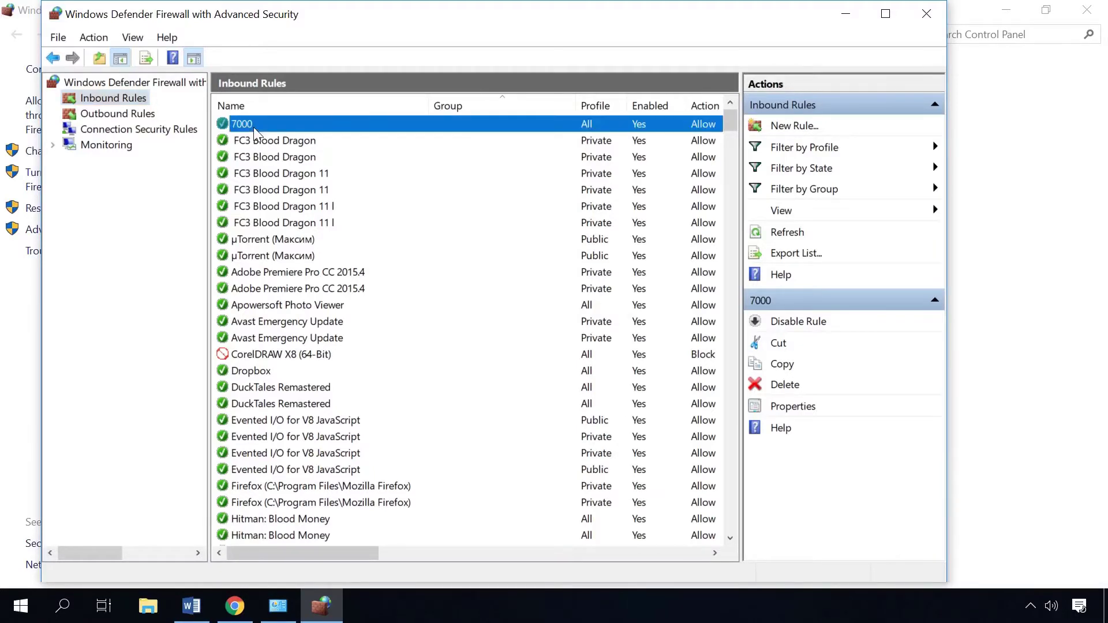
click(784, 384)
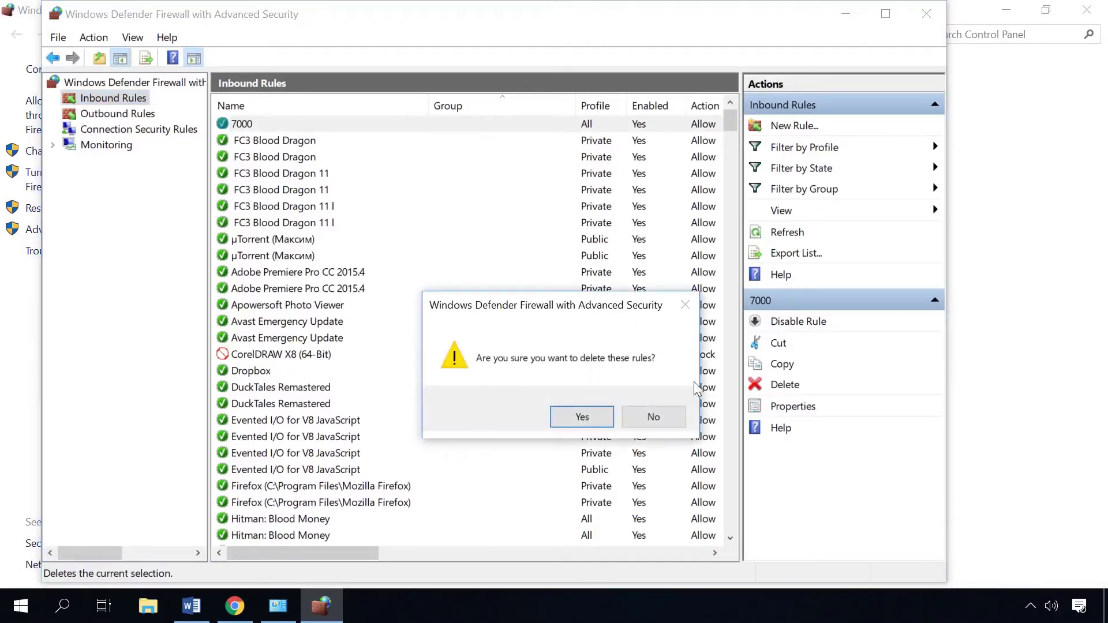
click(591, 420)
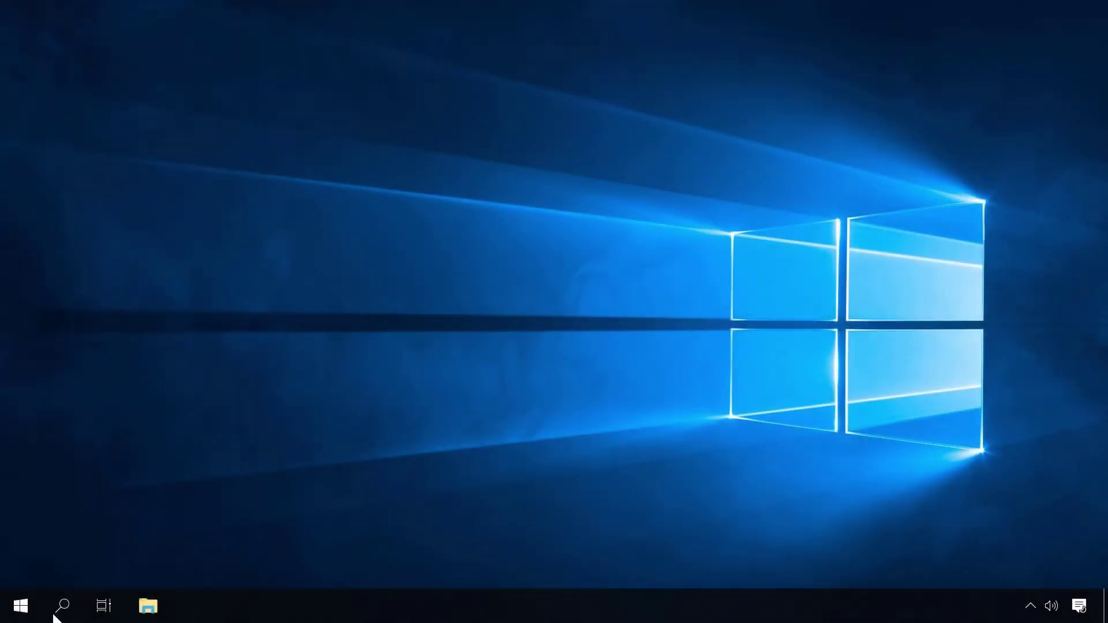
Open an administrator Command Prompt from Windows search, accepting the UAC prompt
click(62, 606)
text(cmd)
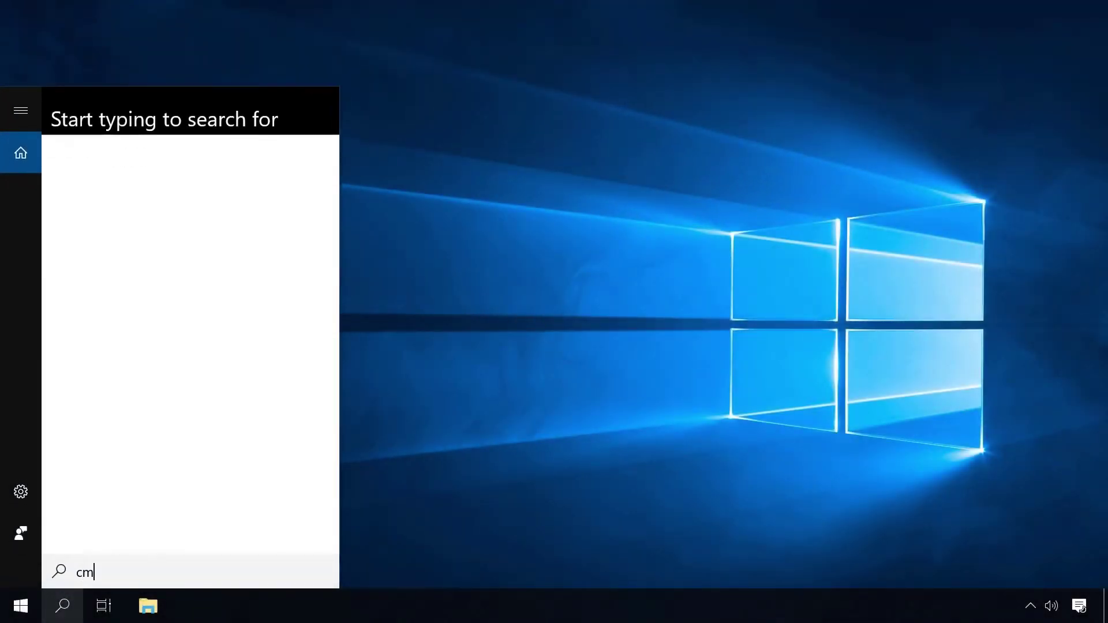
right_click(202, 192)
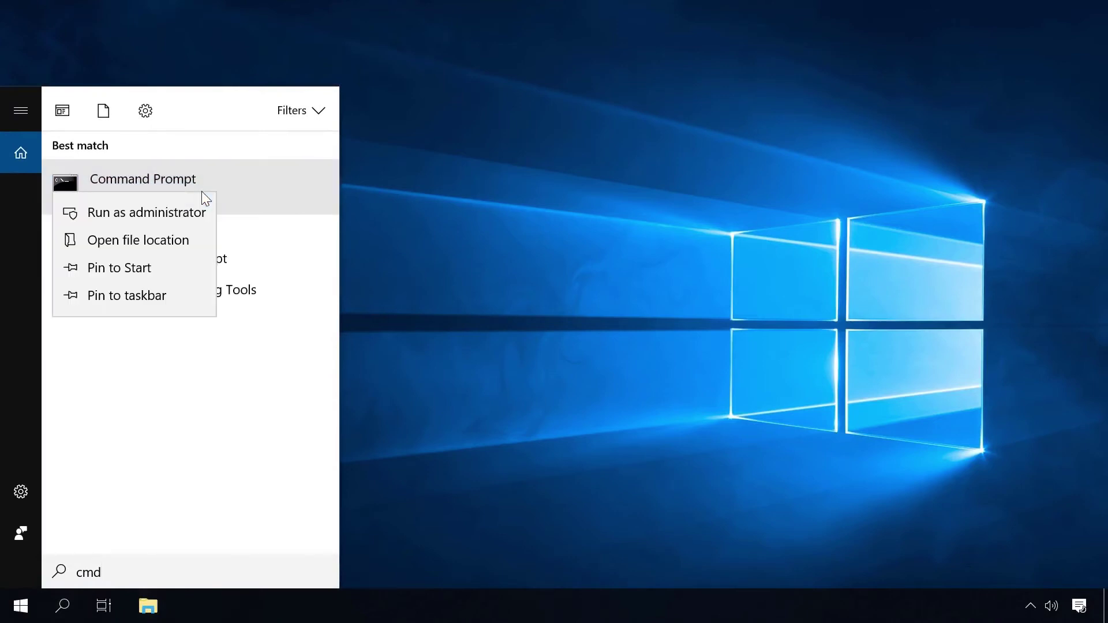
click(143, 210)
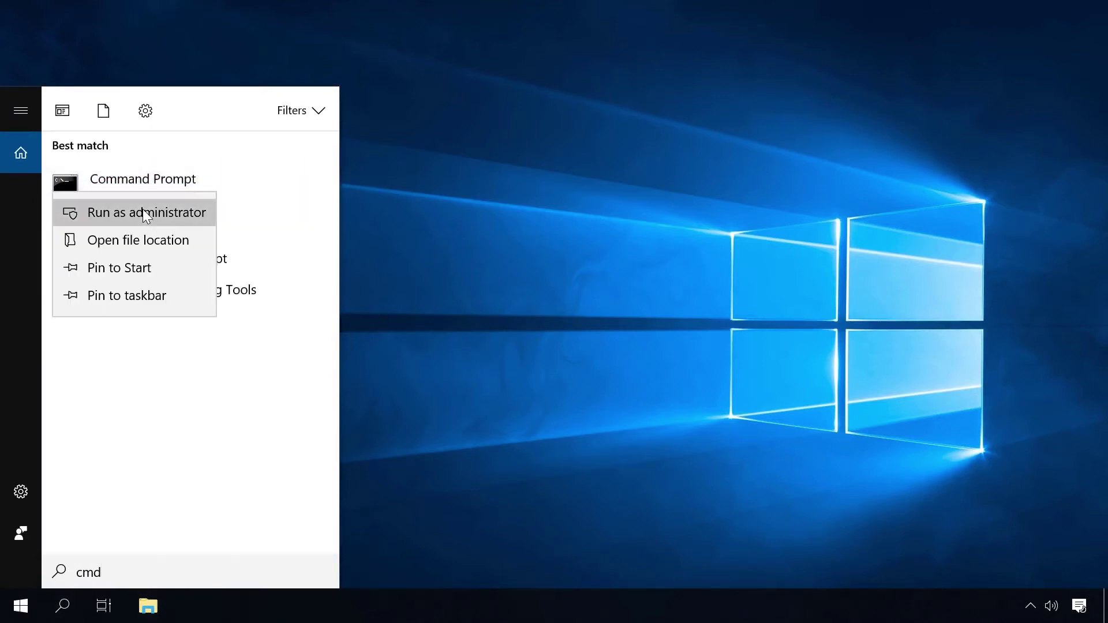
click(459, 413)
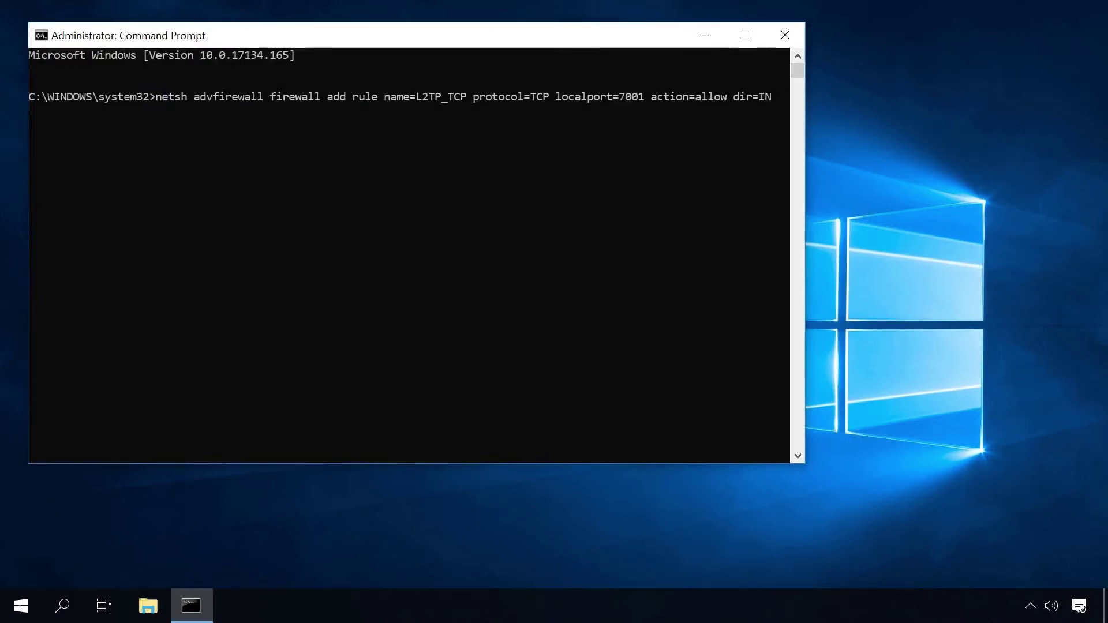
Run netsh rules L2TP_TCP and L2TP_UDP for port 7001 and All_GRE for protocol 47
key(Return)
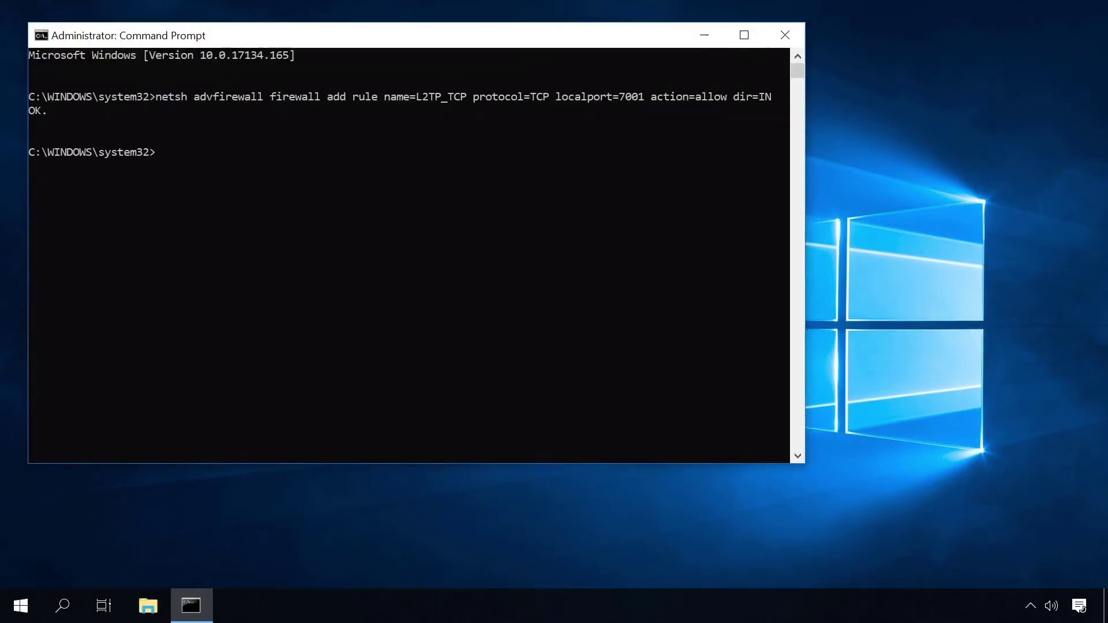
text(netsh advfirewall firewall add rule name=L2TP_UDP protocol=UDP localport=7001 action=allow dir=IN)
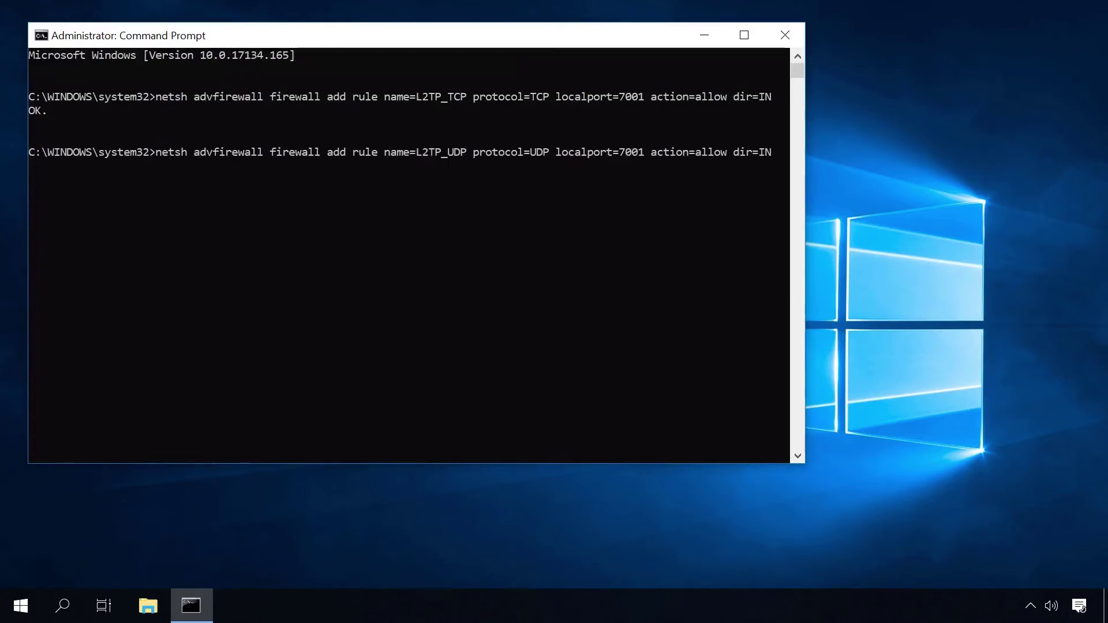
key(Return)
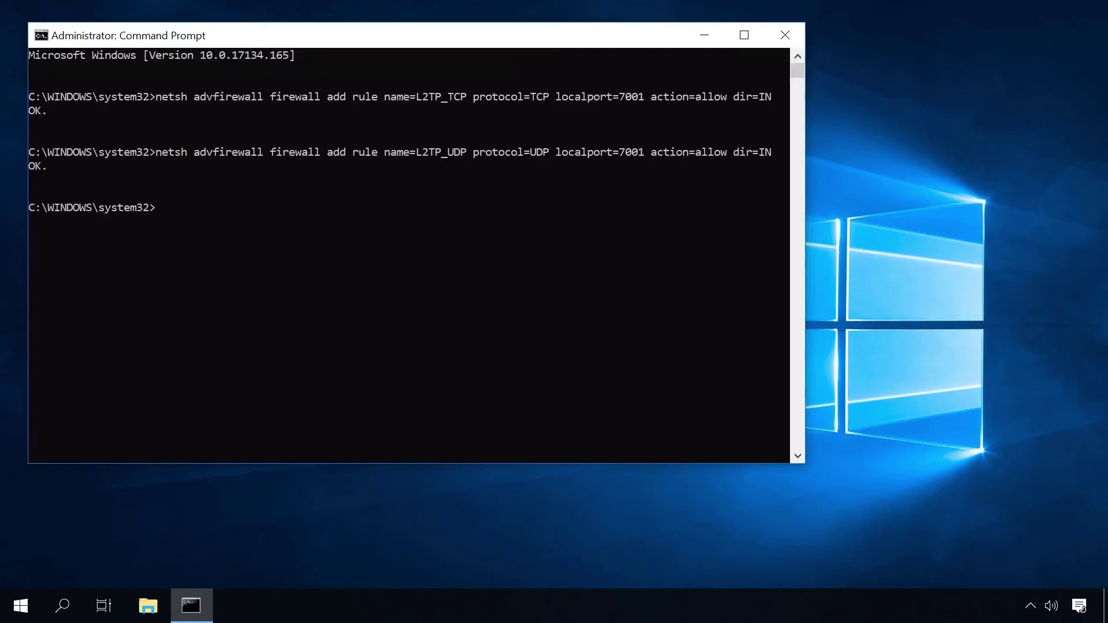
text(netsh advfirewall firewall add rule name=All_GRE protocol=47 dir=in action=allow)
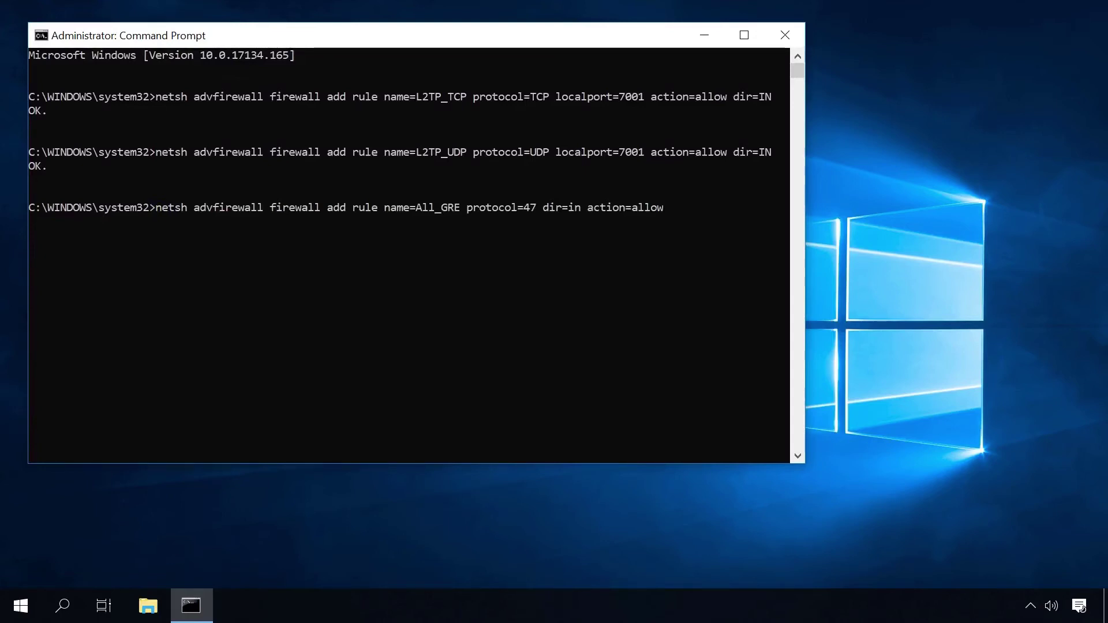
key(Return)
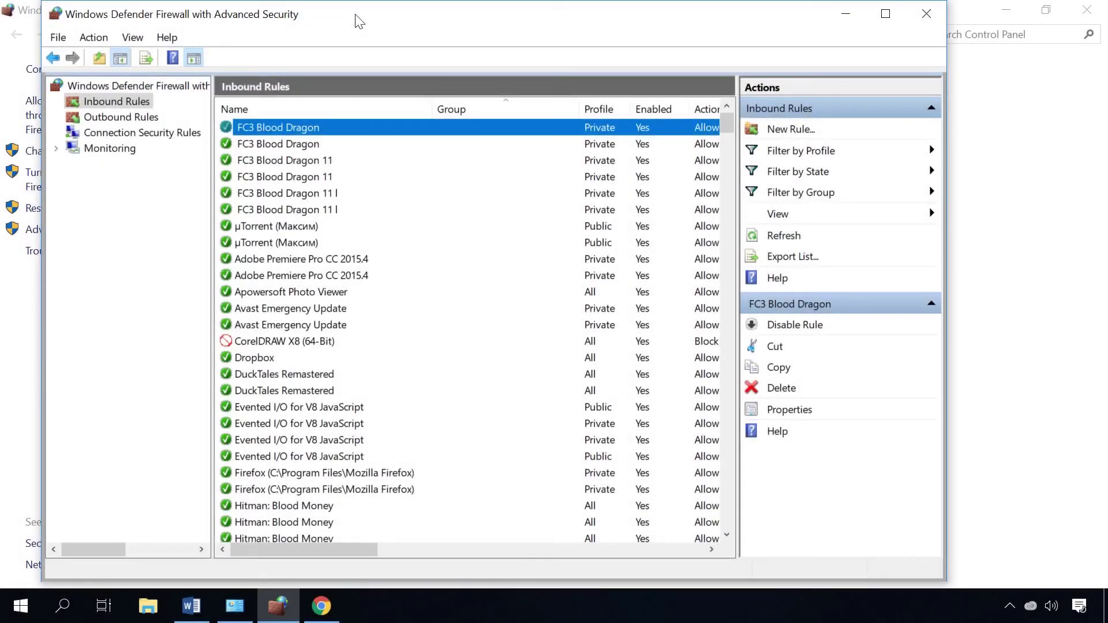
Start another new inbound rule from the Actions pane
click(800, 134)
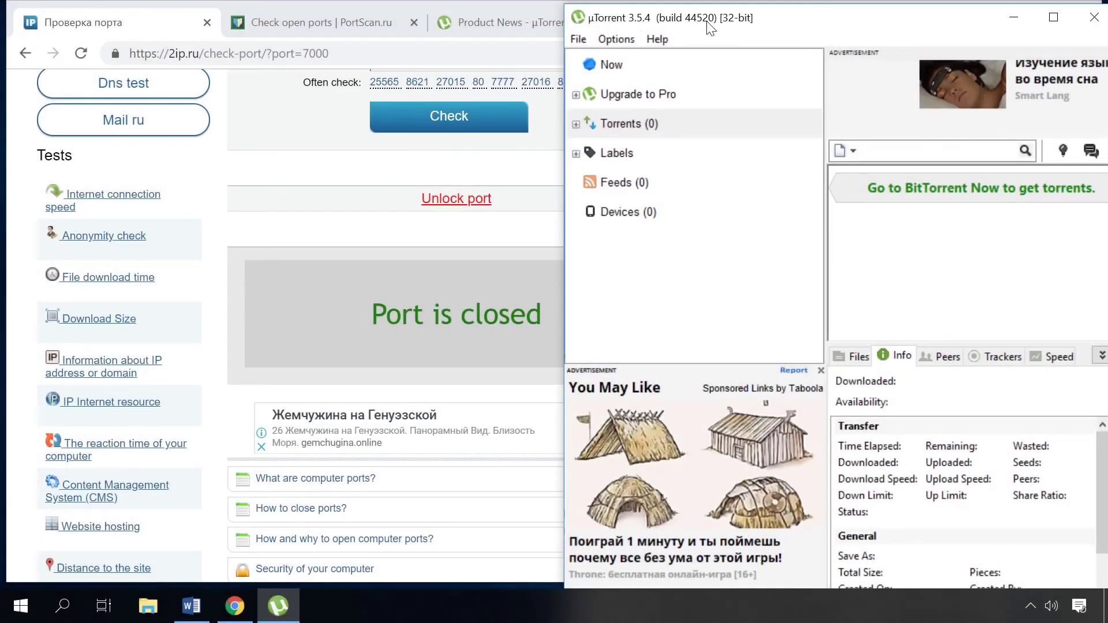
Set uTorrent's Connection listening port to 7000 instead of 59518 and save Preferences
click(615, 37)
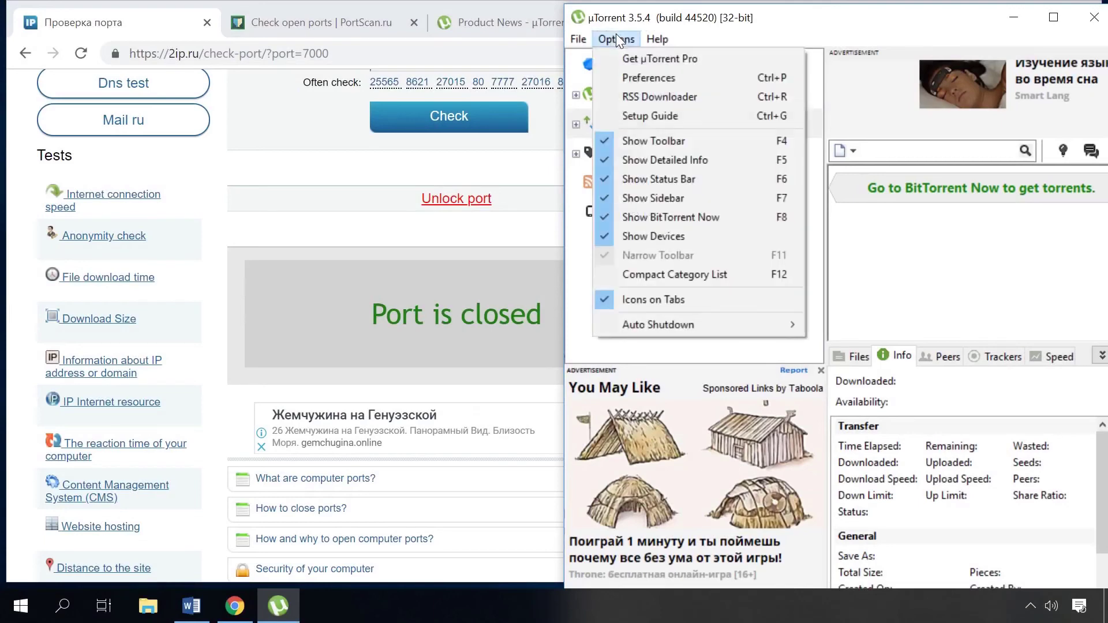
click(642, 78)
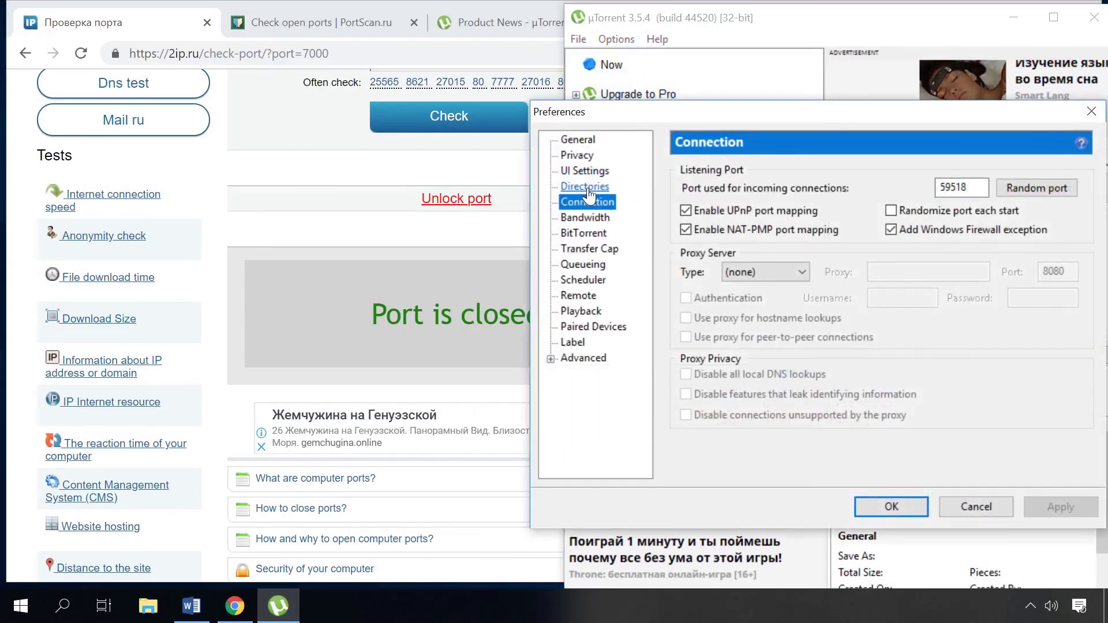
click(580, 186)
click(591, 203)
double_click(962, 188)
text(7000)
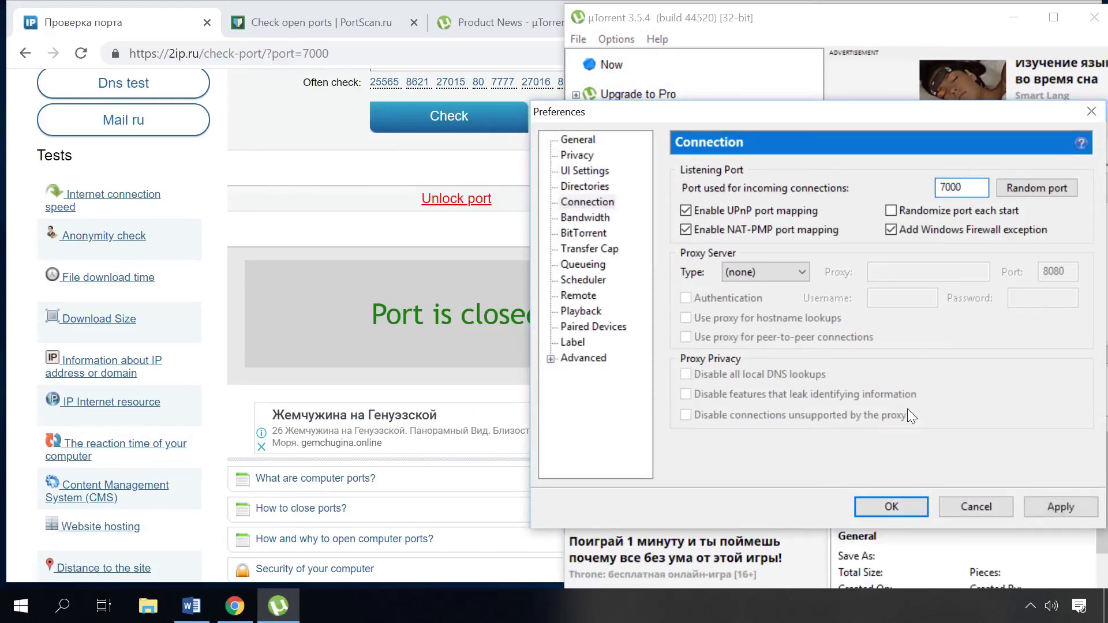
click(888, 506)
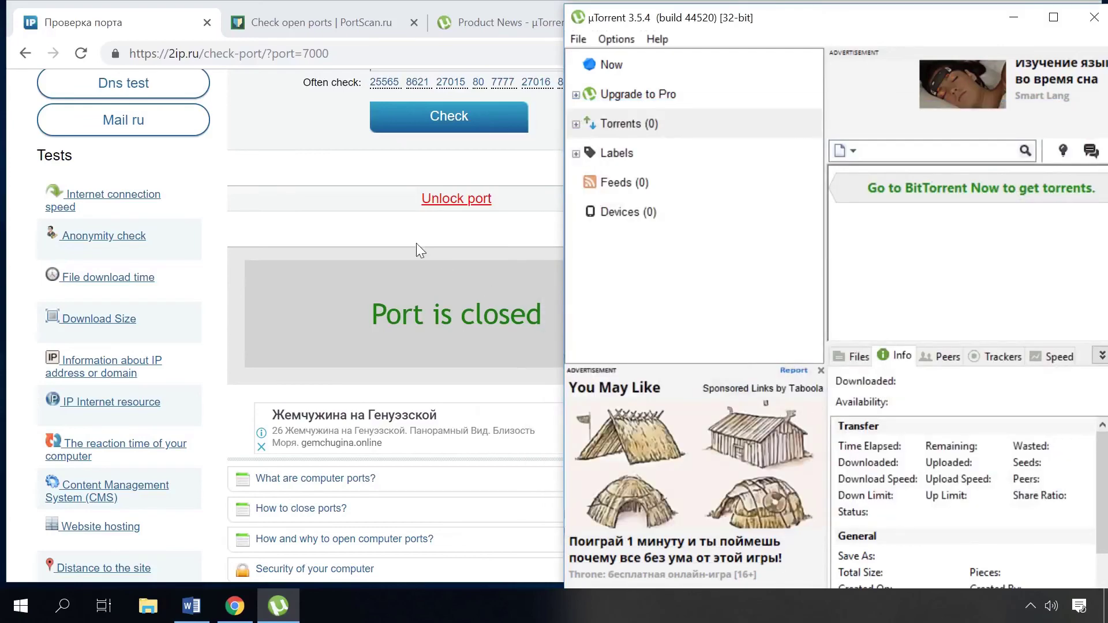
Check port 7000 on 2ip.ru while uTorrent is running and confirm it shows open
click(397, 235)
scroll(397, 234, up, 1)
click(418, 210)
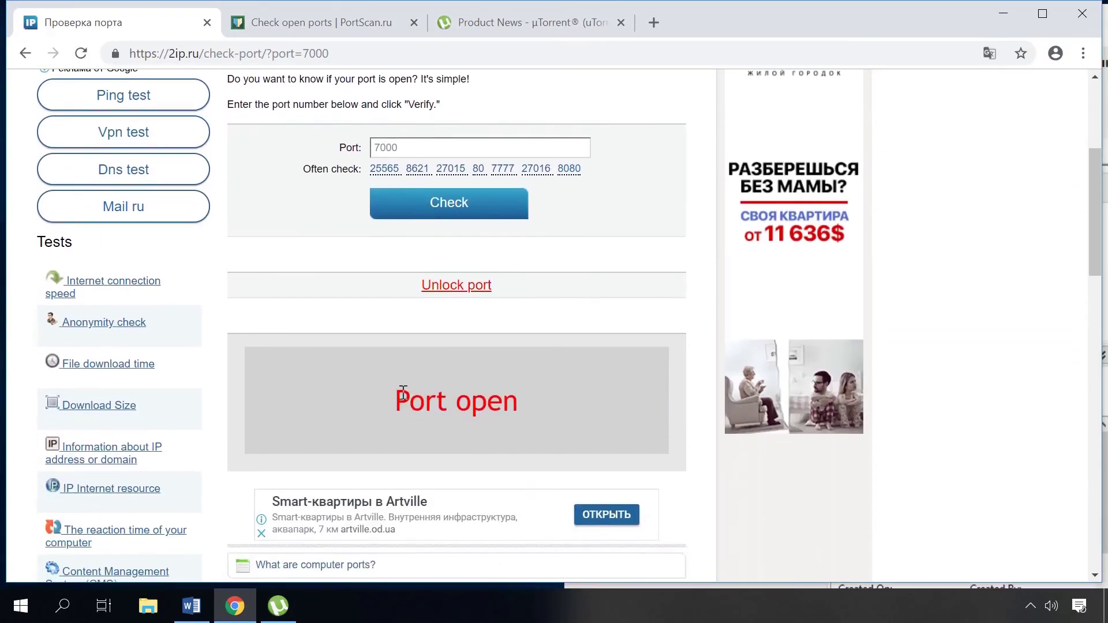
Exit uTorrent and recheck port 7000 on 2ip.ru, which now shows closed
click(279, 606)
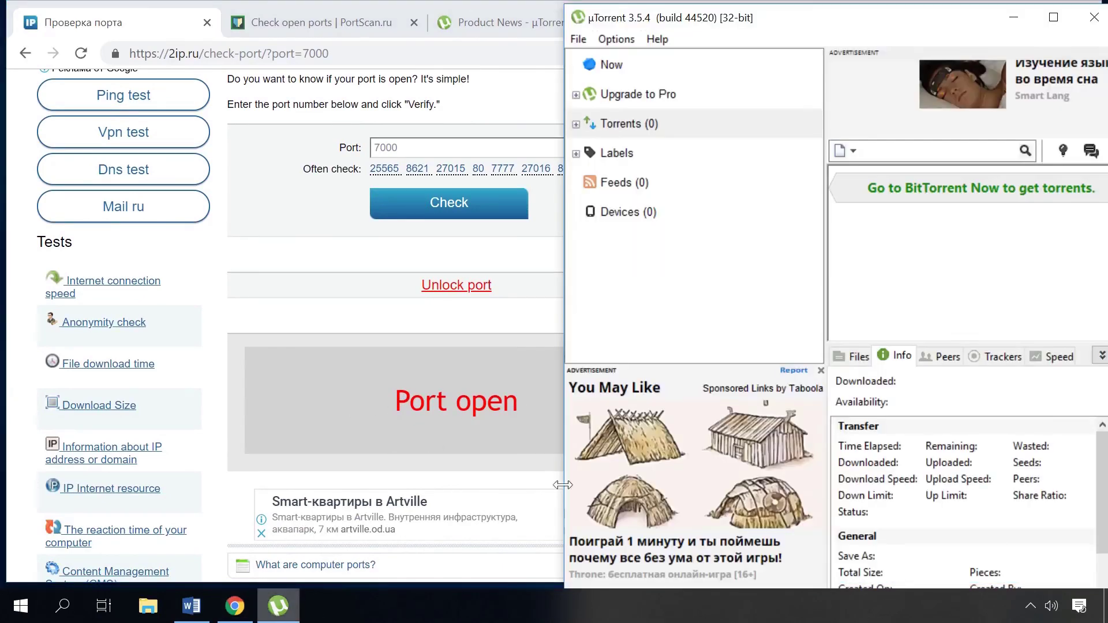
drag(635, 23, 332, 63)
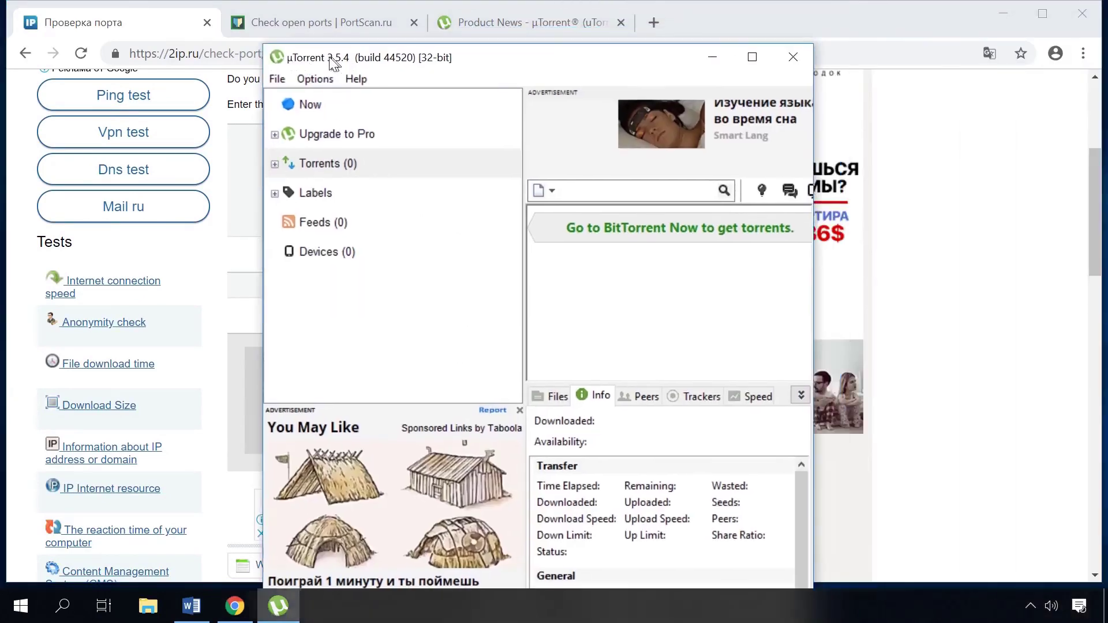
click(791, 57)
click(455, 205)
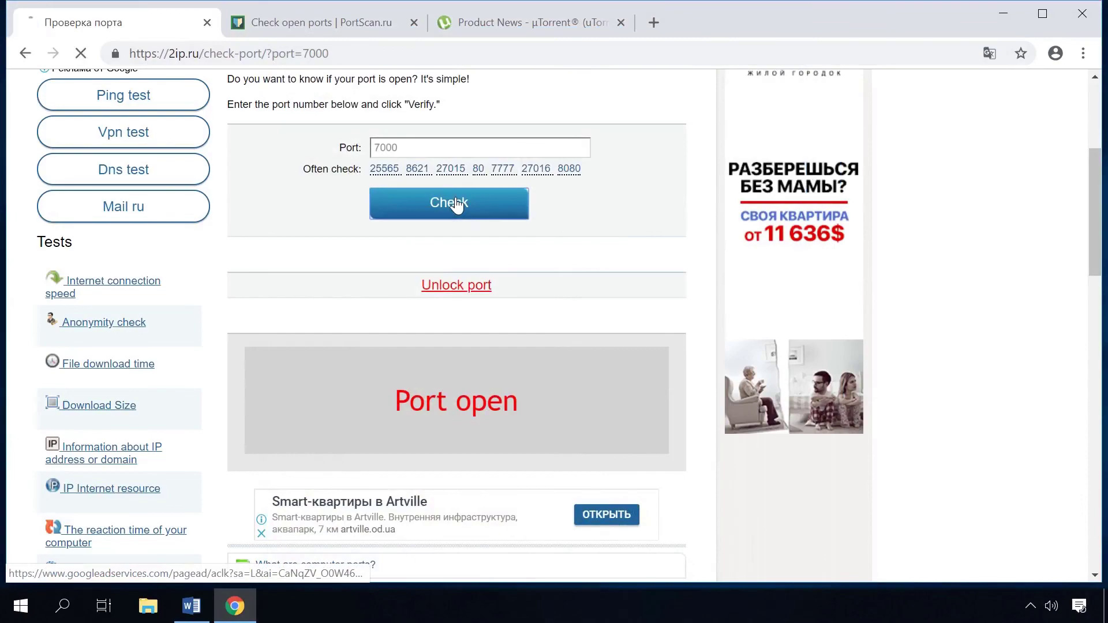
scroll(462, 208, down, 3)
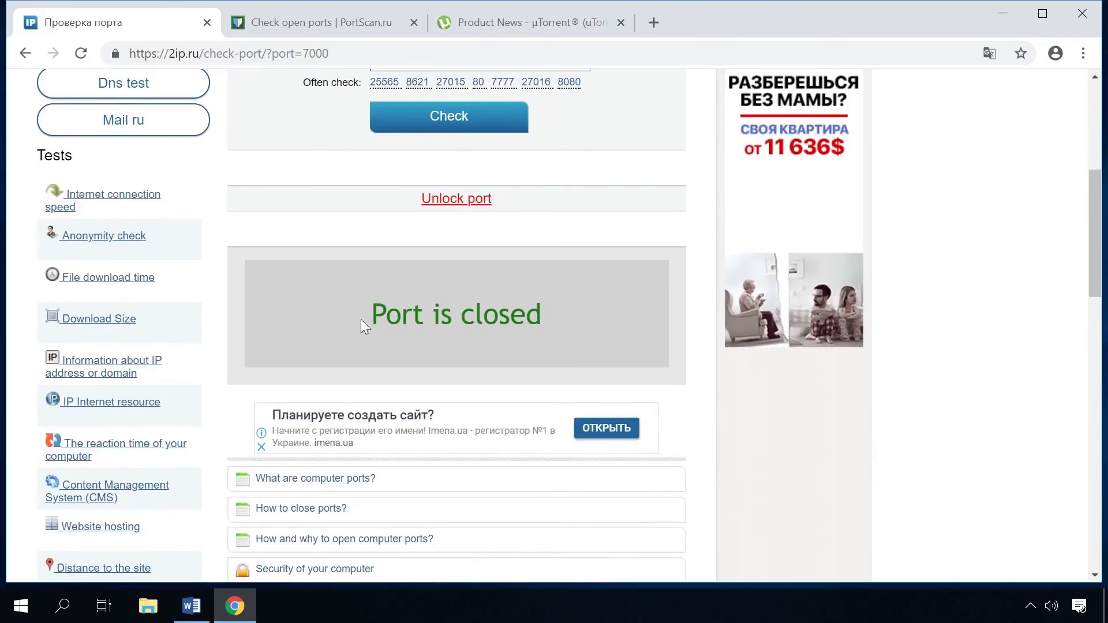